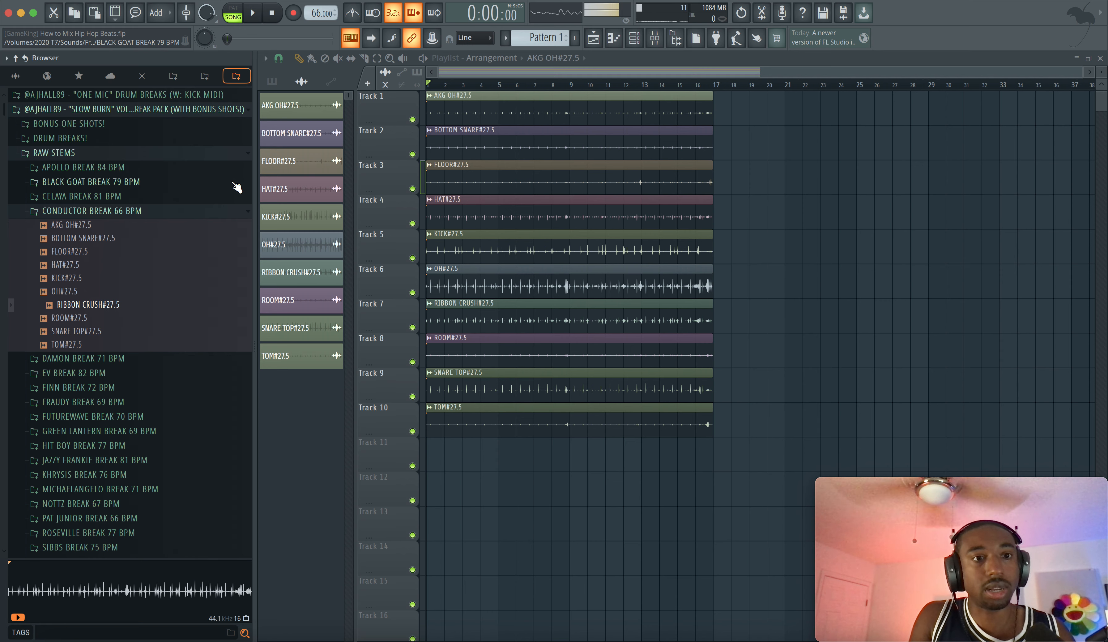
- Play the drum stems, collapse the CONDUCTOR BREAK 66 BPM folder and hide the browser
key("space")
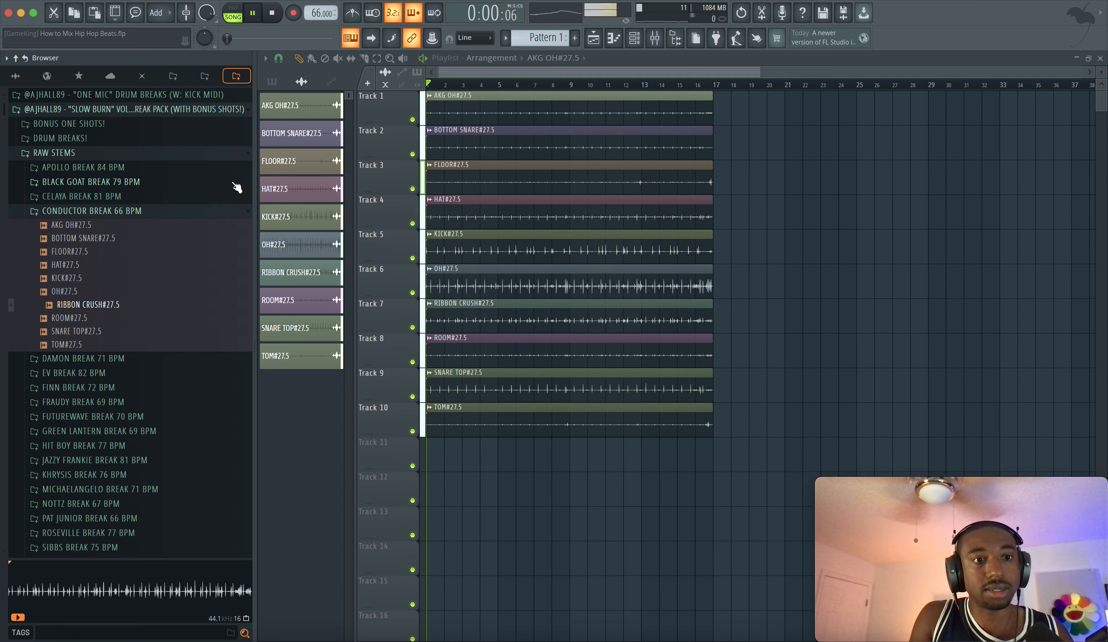
left_click(154, 216)
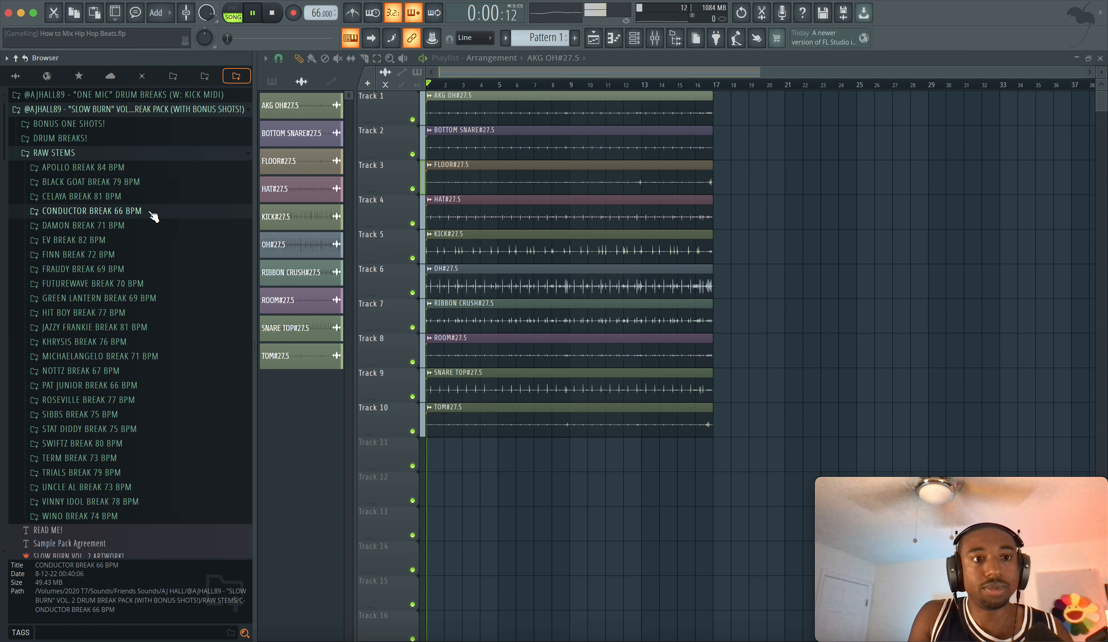
left_click(675, 41)
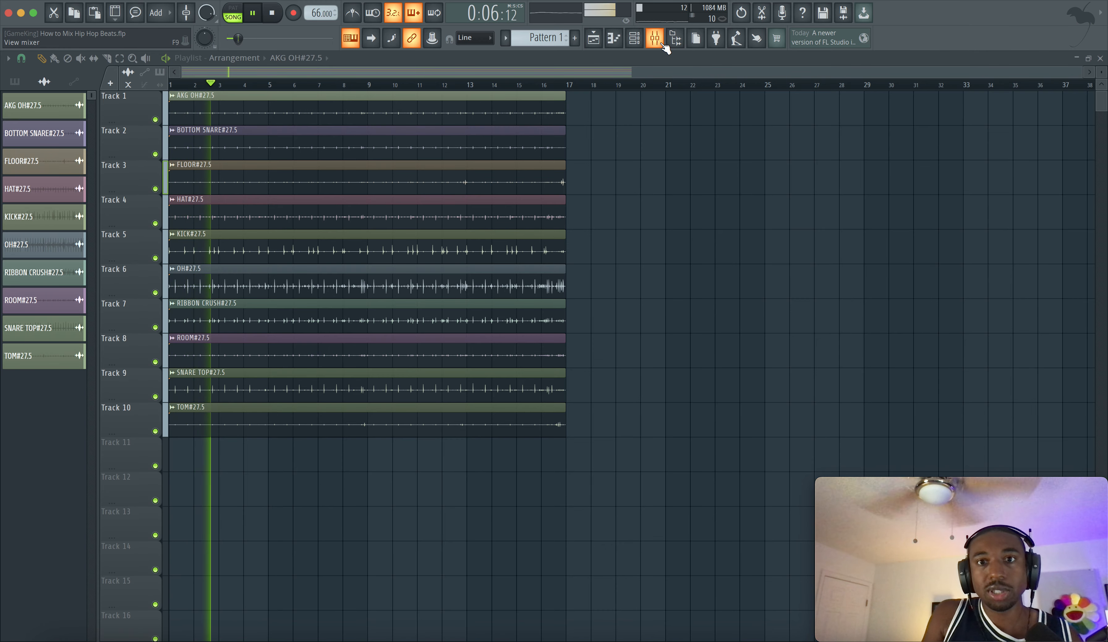
- View the drum stems' mixer tracks during playback, reposition the mixer window and close it
left_click(661, 43)
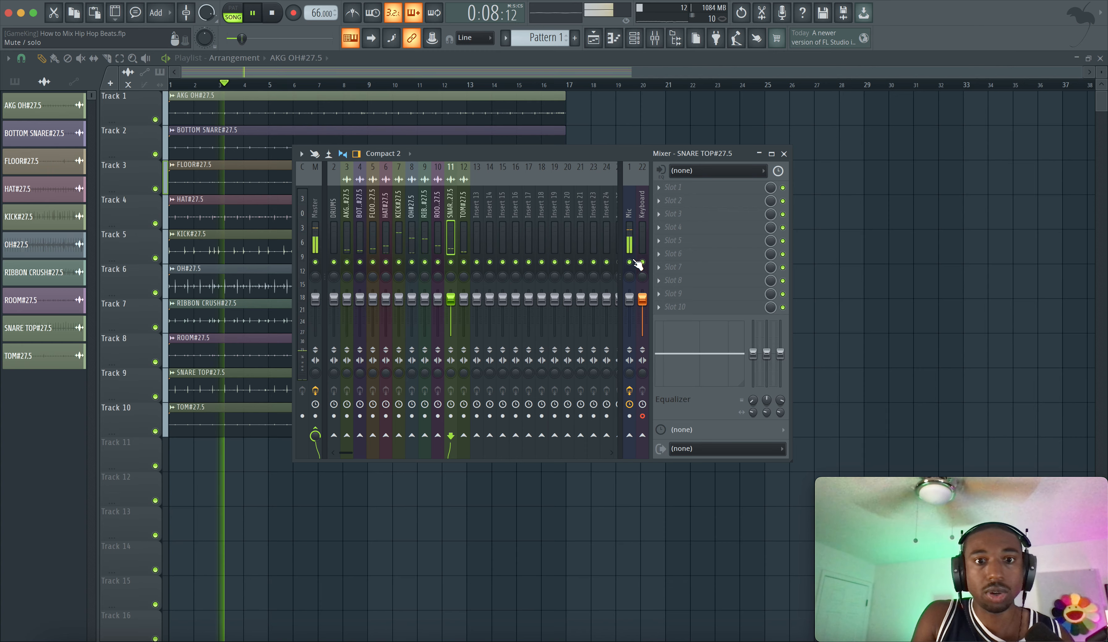
key("space")
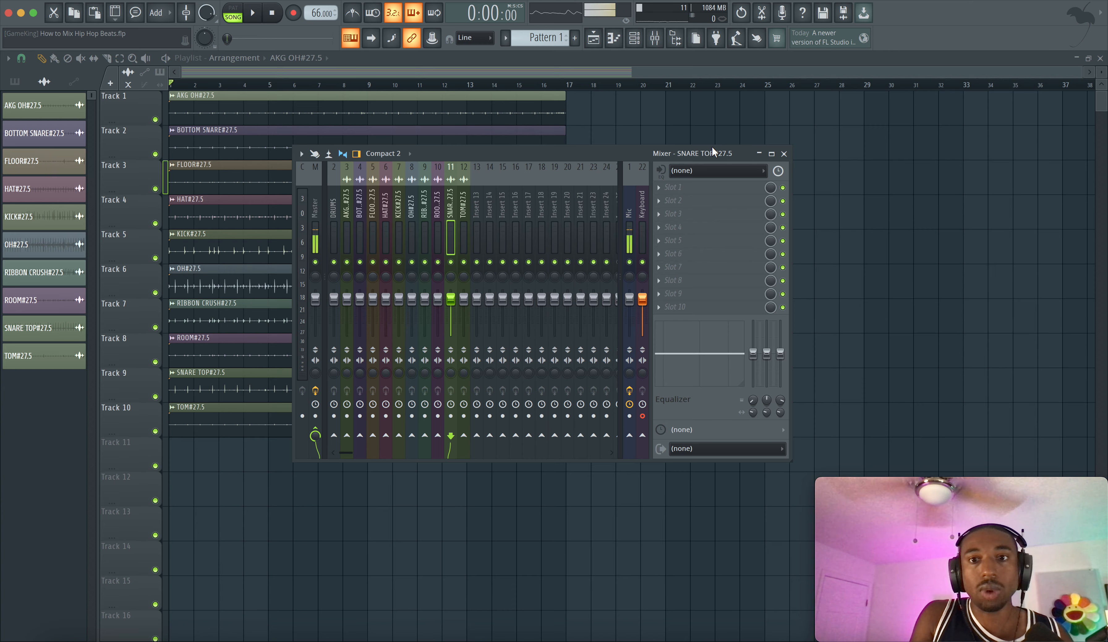
left_click_drag(711, 147, 651, 168)
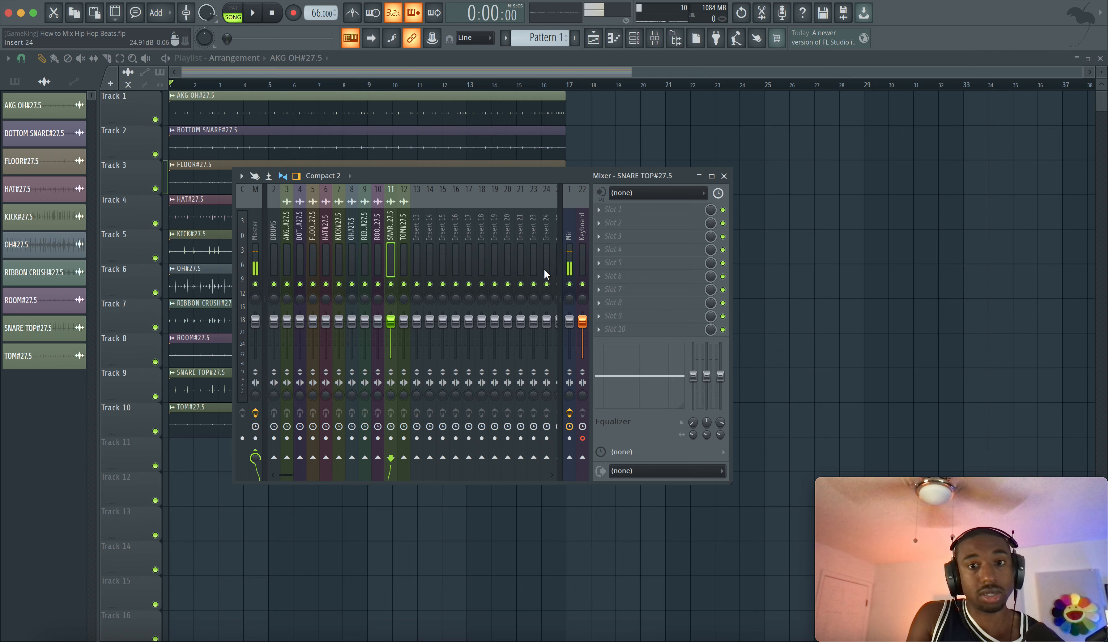
key("space")
left_click(527, 243)
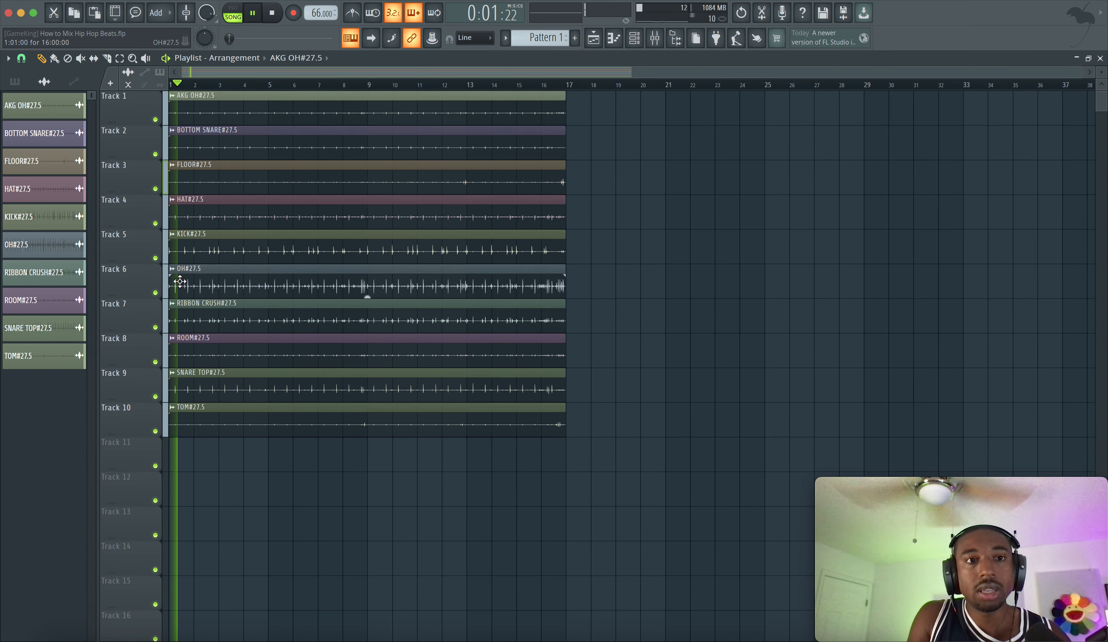
- Insert a new playlist track above the AKG OH track and name it RHYTHM
right_click(116, 110)
key("i")
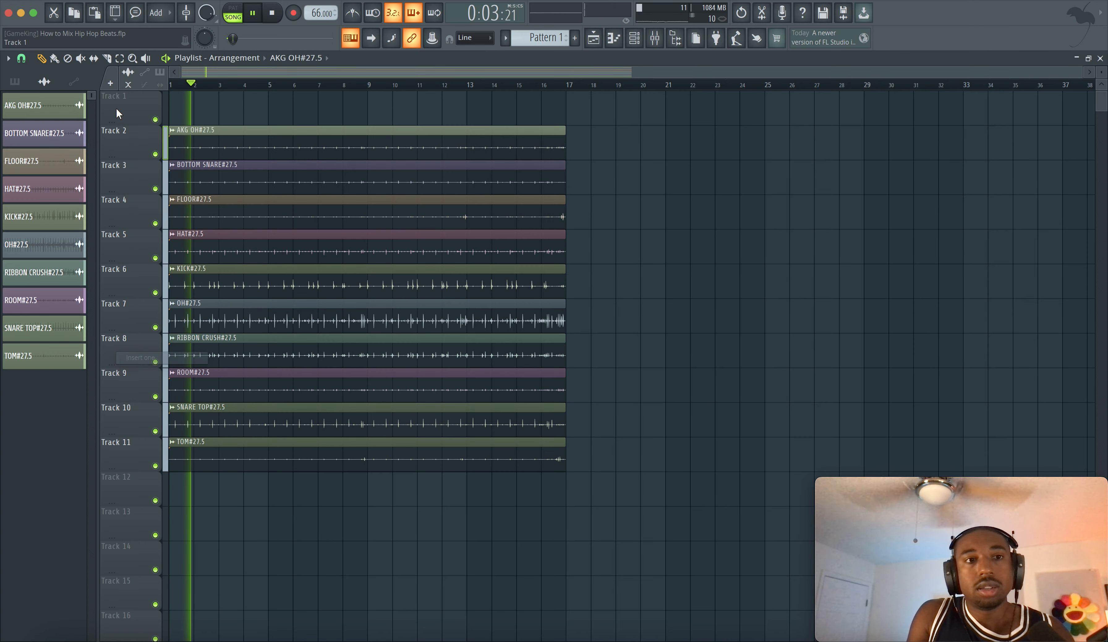
right_click(116, 109)
type("r")
type("RHY")
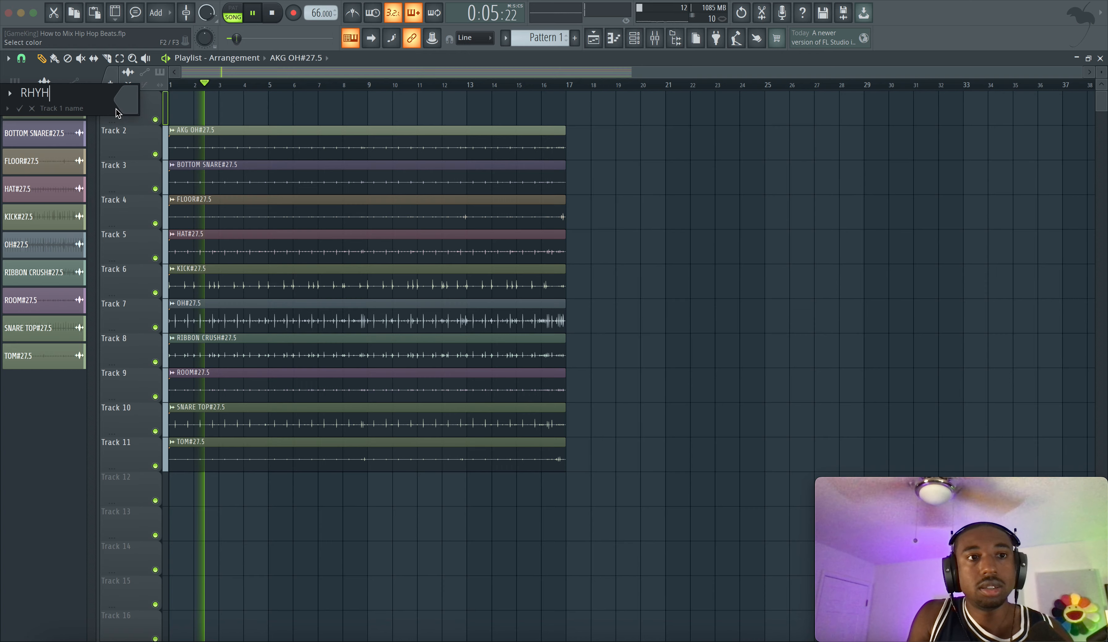
type("THM")
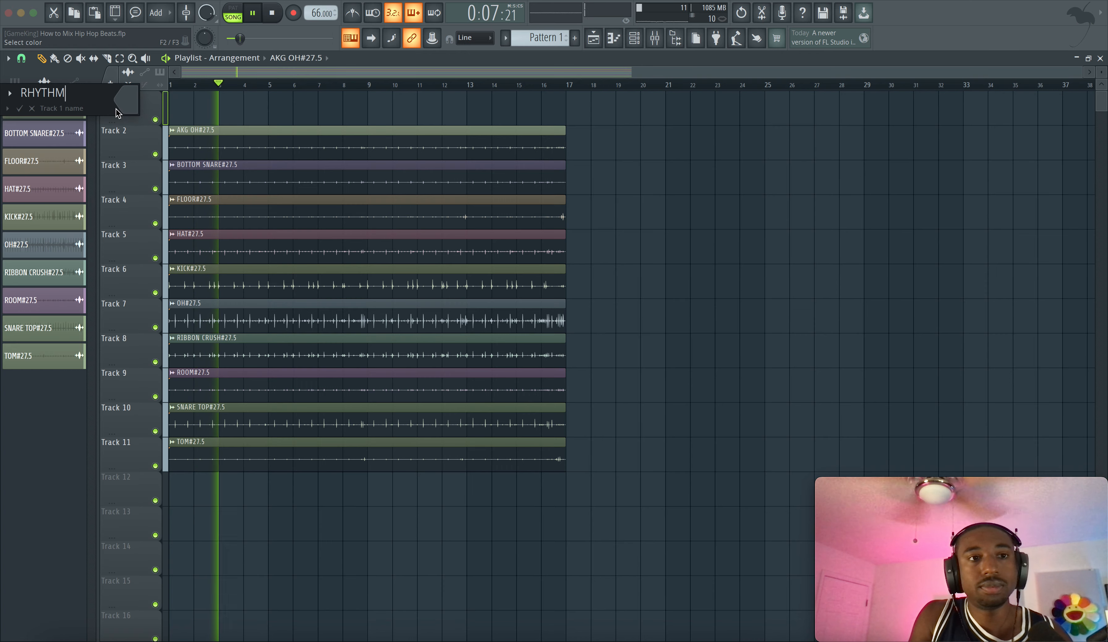
key("Return")
- Group Tracks 2 through 11 holding the drum stems under the RHYTHM track
right_click(134, 141)
left_click(132, 181)
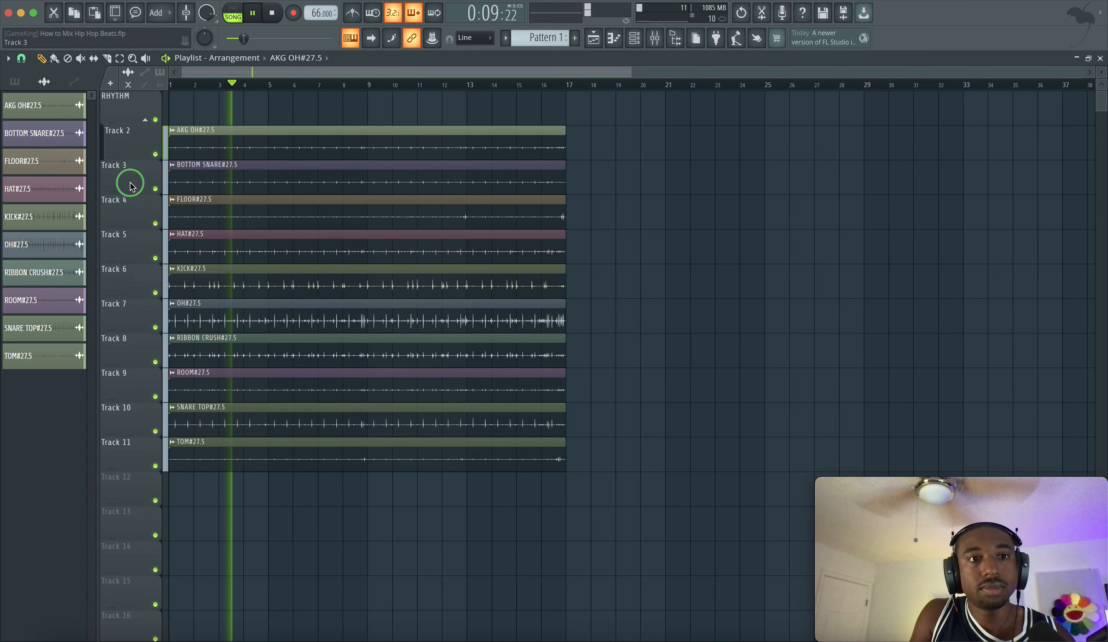
left_click(131, 203)
right_click(134, 253)
key("g")
right_click(130, 289)
key("g")
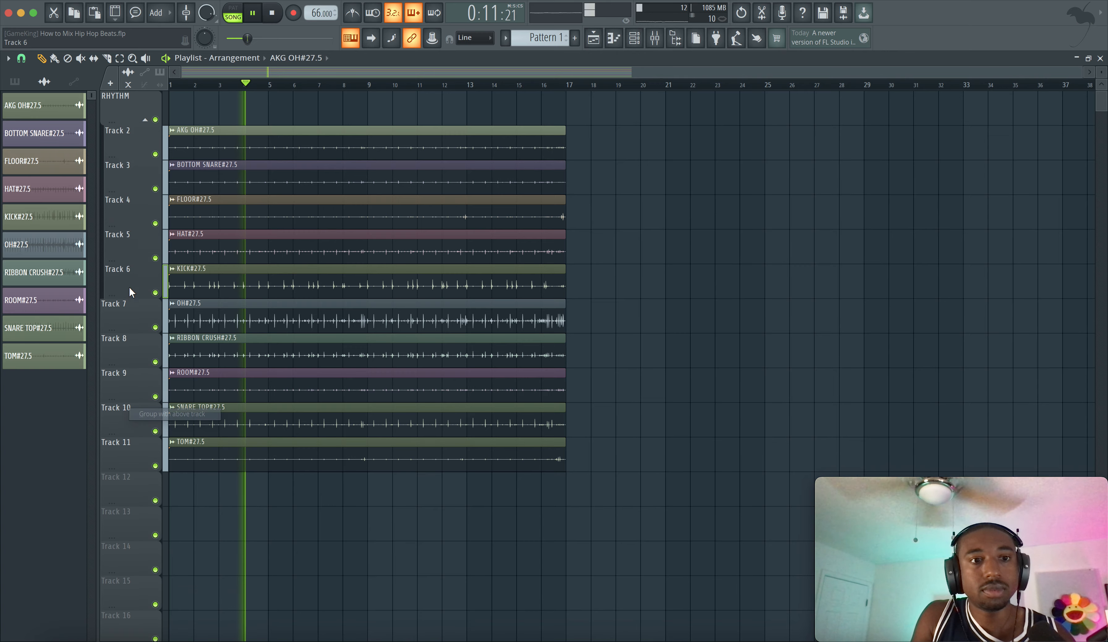
right_click(130, 315)
key("g")
right_click(129, 349)
key("g")
right_click(129, 383)
key("g")
right_click(135, 421)
key("g")
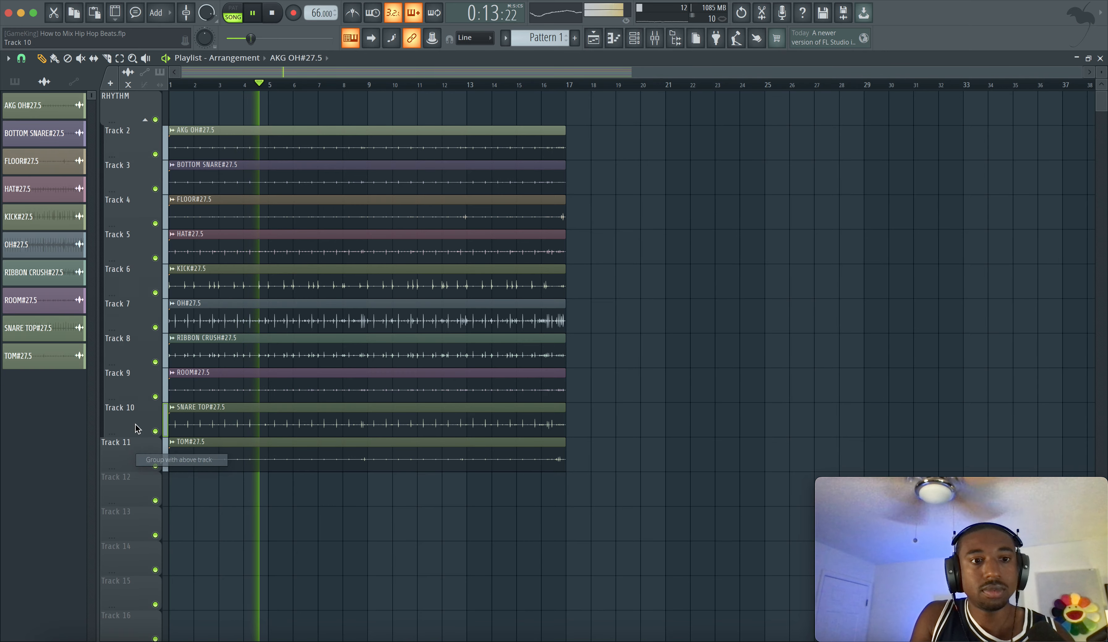
right_click(139, 453)
key("g")
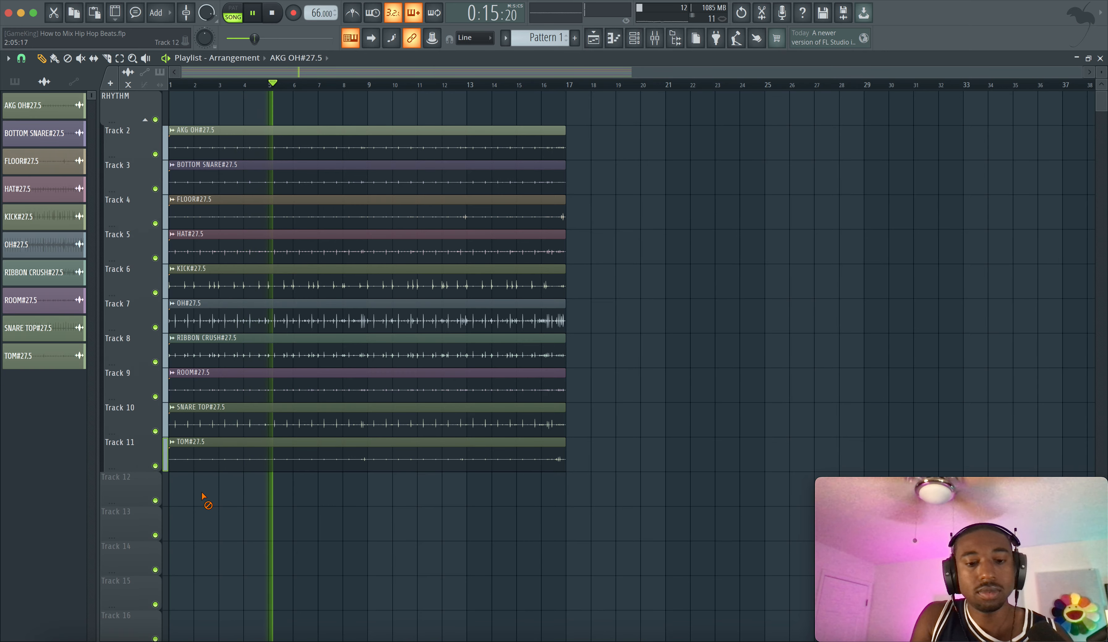
- Restart playback from the beginning and check the drum stem levels in the mixer
key("space")
key("space")
left_click(661, 35)
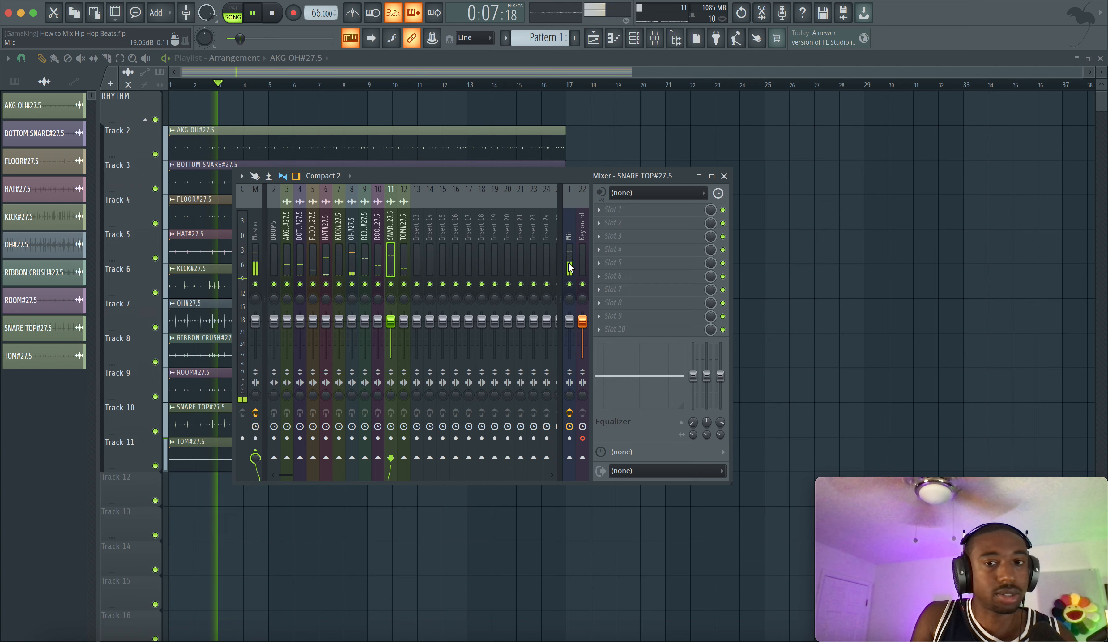
left_click(723, 175)
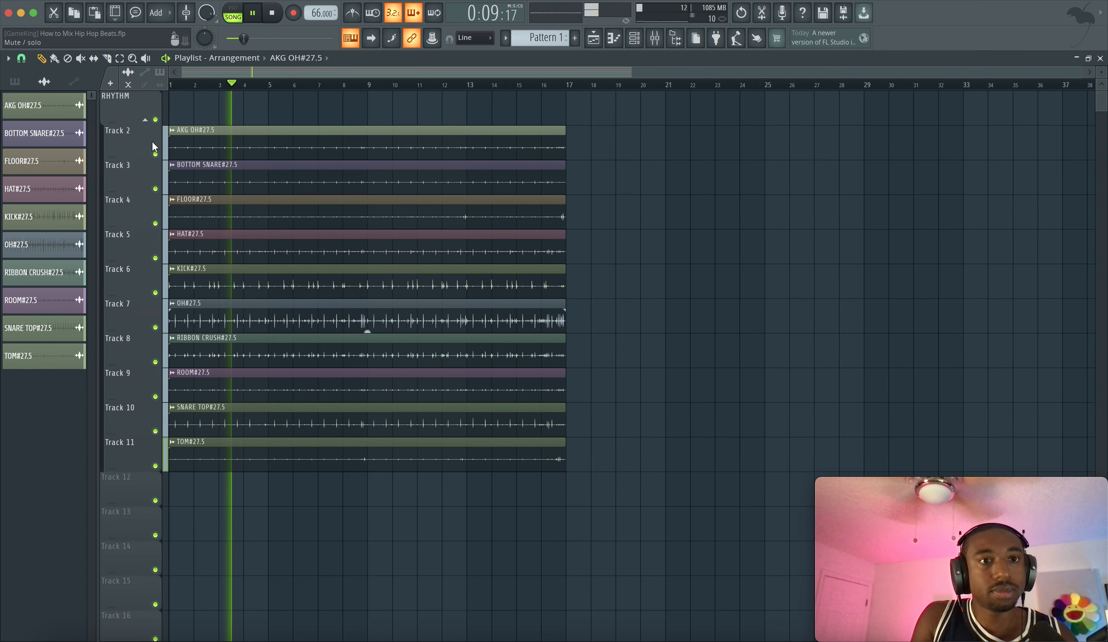
- Collapse the RHYTHM track group and rename Track 12 to Contrast
left_click(148, 123)
right_click(137, 151)
left_click(135, 162)
type("Contrast")
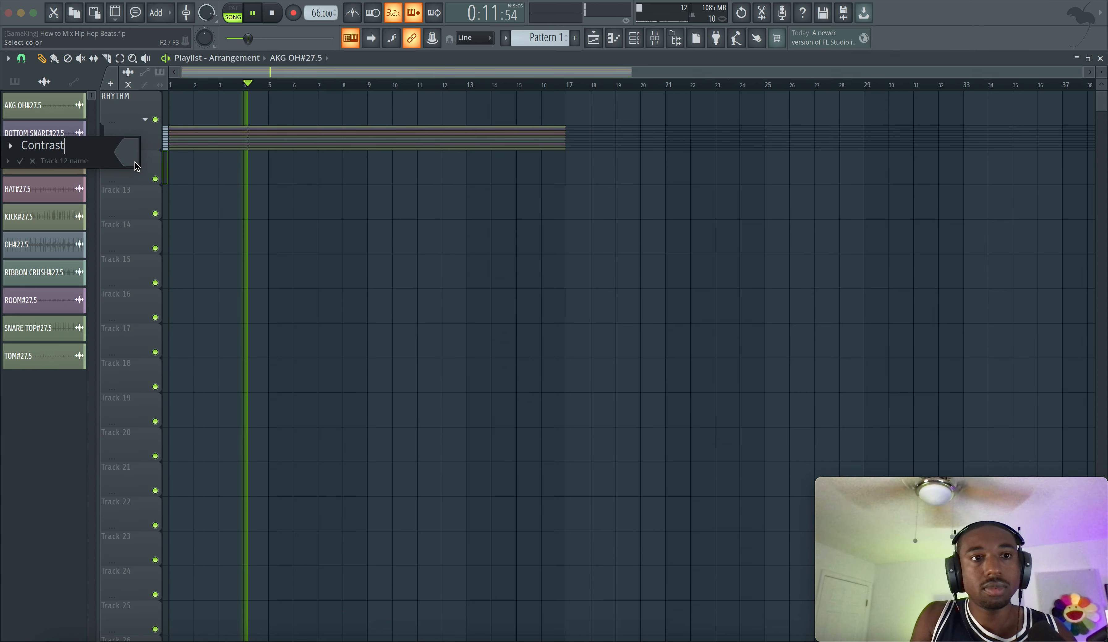
key("Return")
- Select the Keyboard mixer track and record a keyboard take of about eight bars with the metronome on
left_click(654, 39)
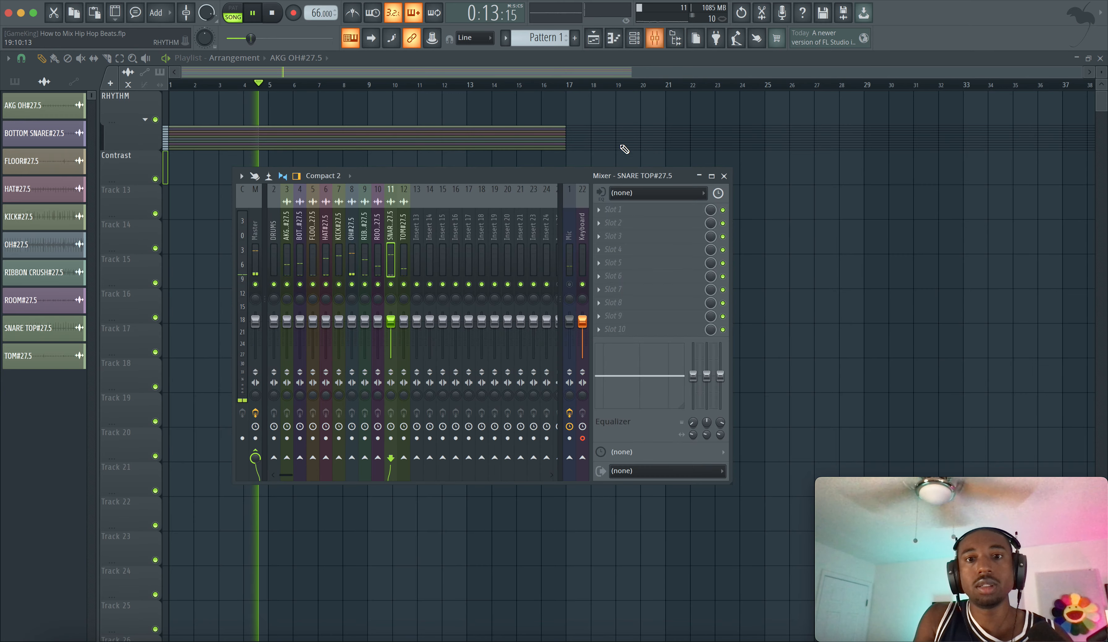
left_click_drag(612, 172, 466, 238)
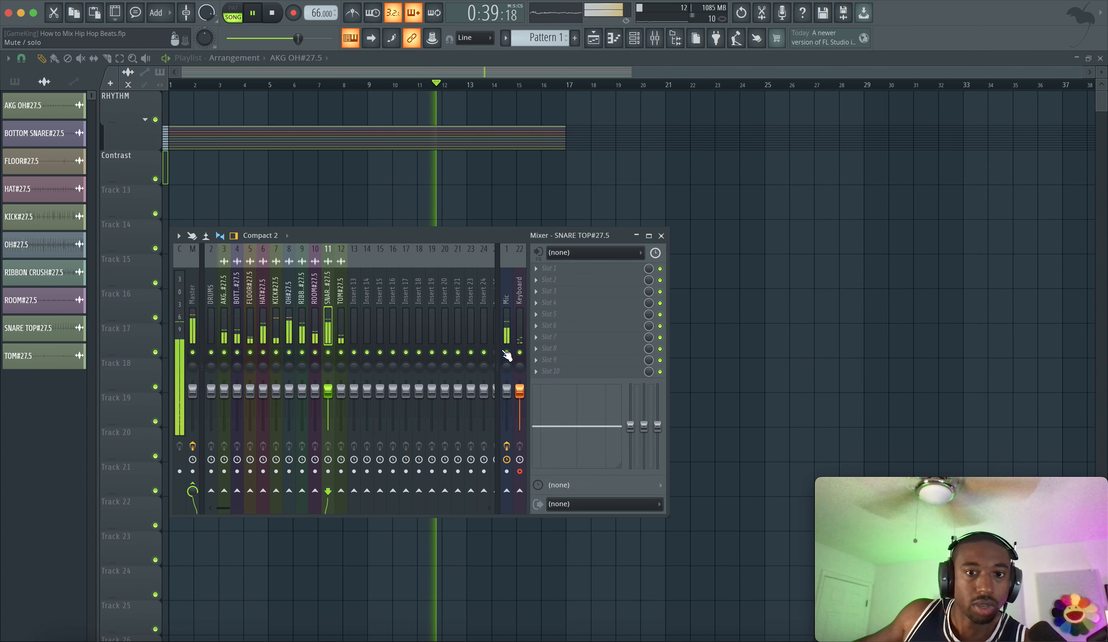
left_click(523, 326)
key("space")
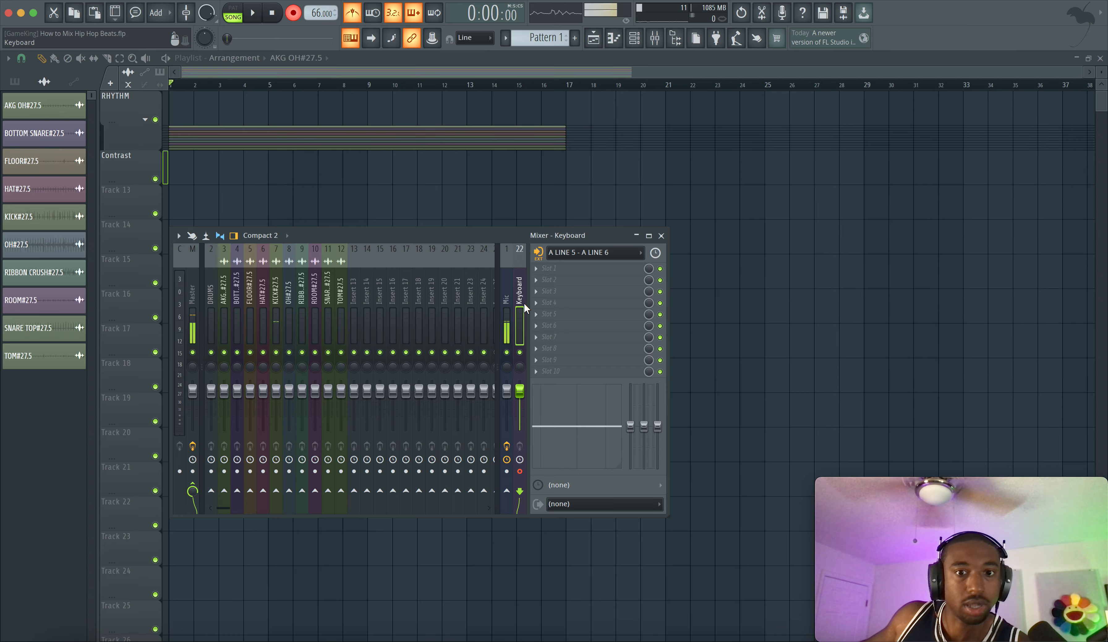
key("F9")
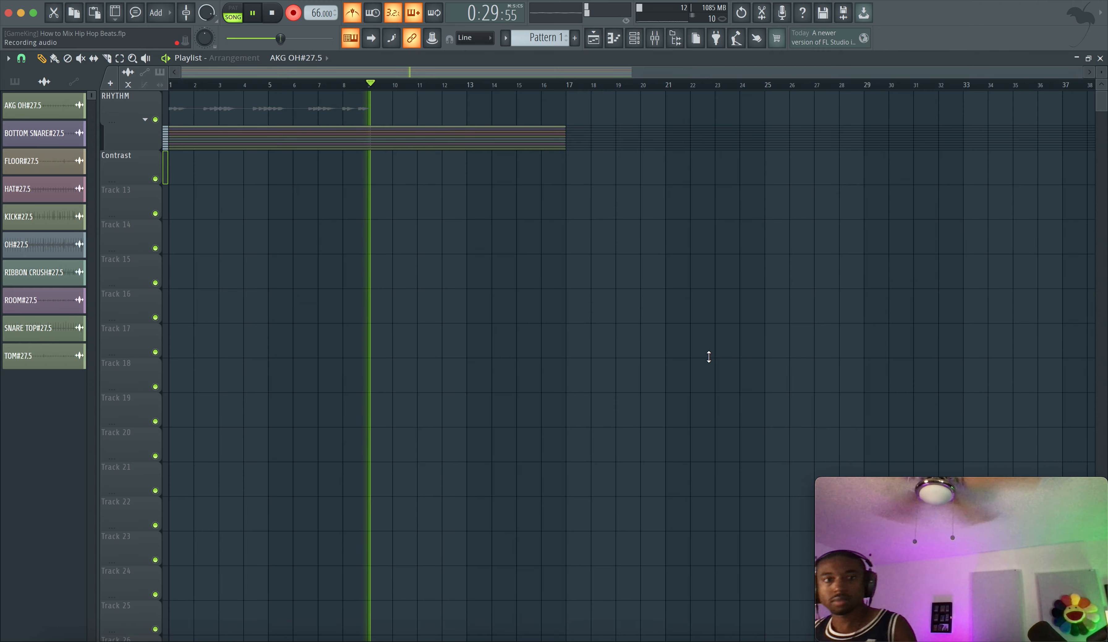
key("space")
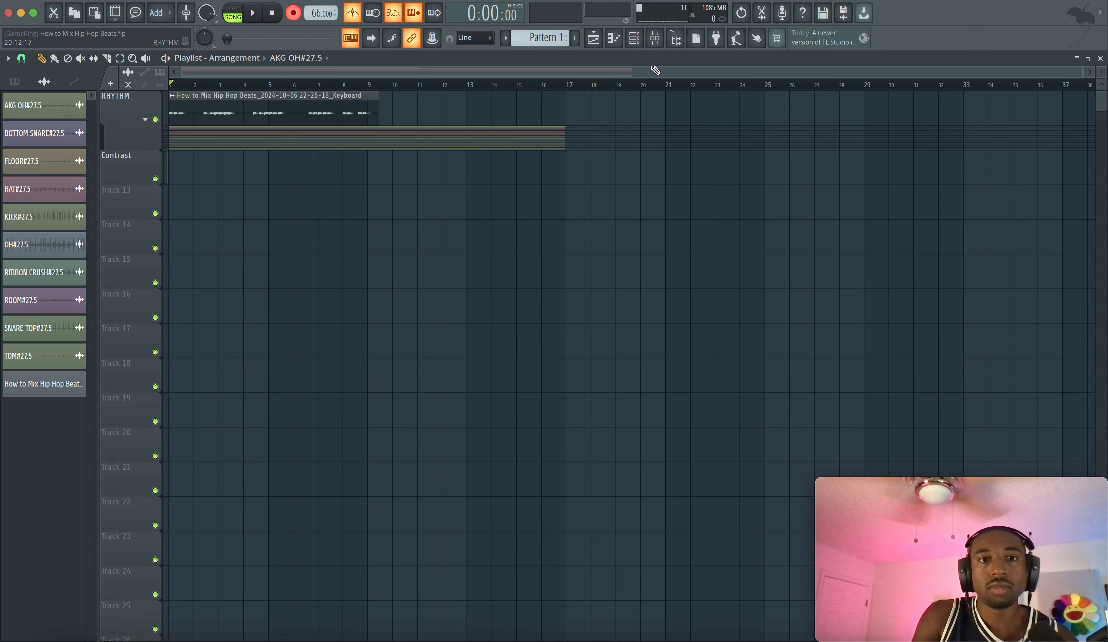
- Play back the recorded keyboard take and route its audio clip to mixer track 13
left_click(654, 38)
left_click(817, 344)
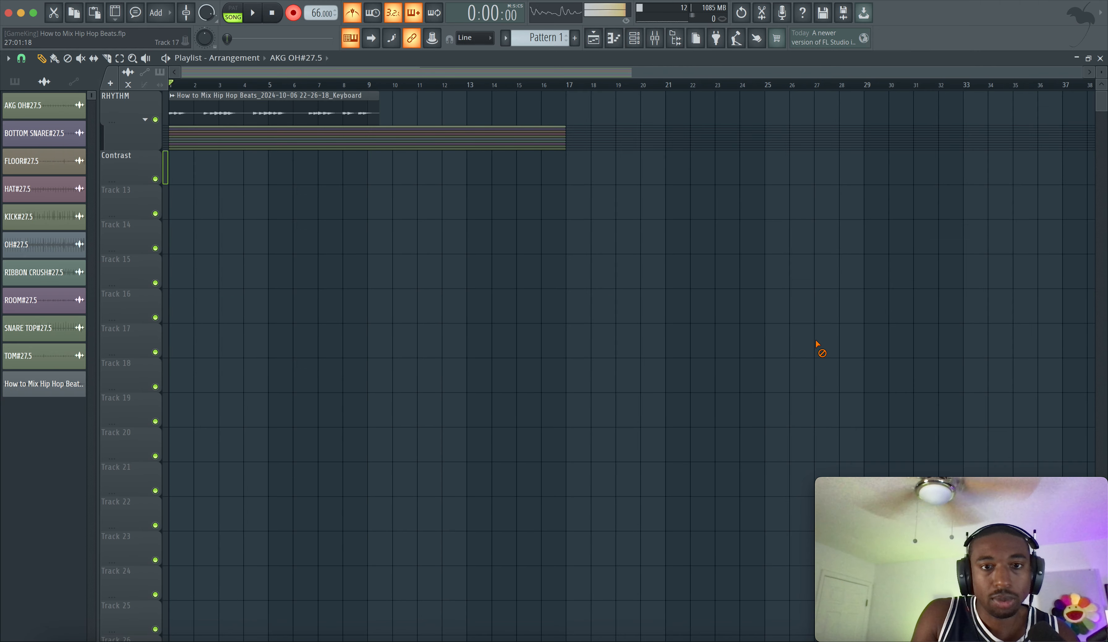
key("space")
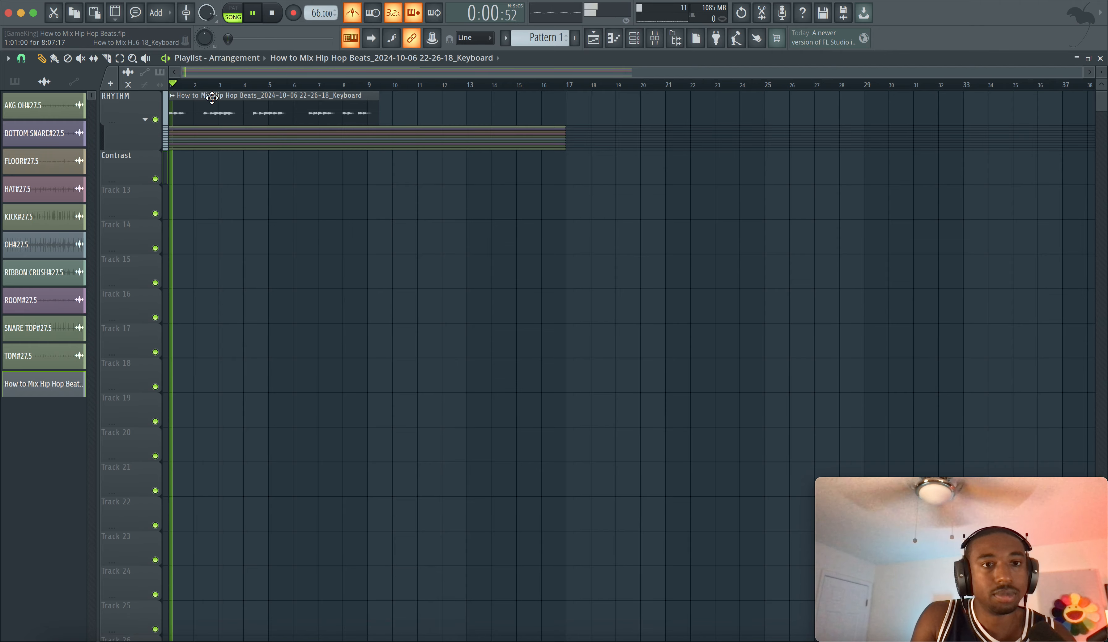
double_click(212, 96)
left_click(514, 185)
key("space")
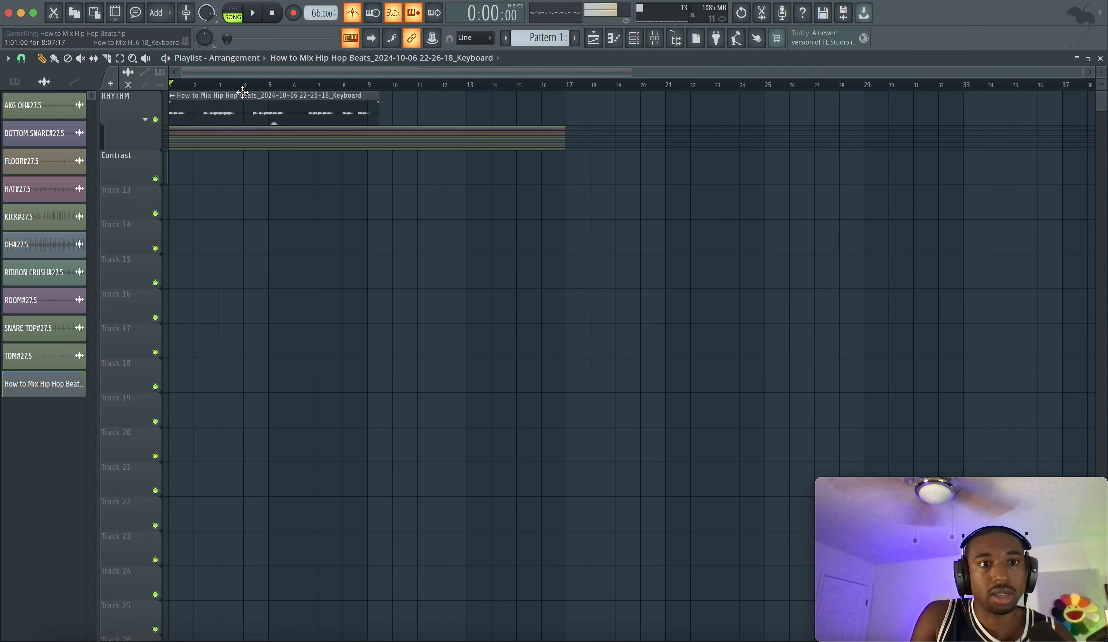
- Move the recorded keyboard clip to Track 13 and rename that track Topline
left_click_drag(241, 109, 203, 199)
right_click(138, 185)
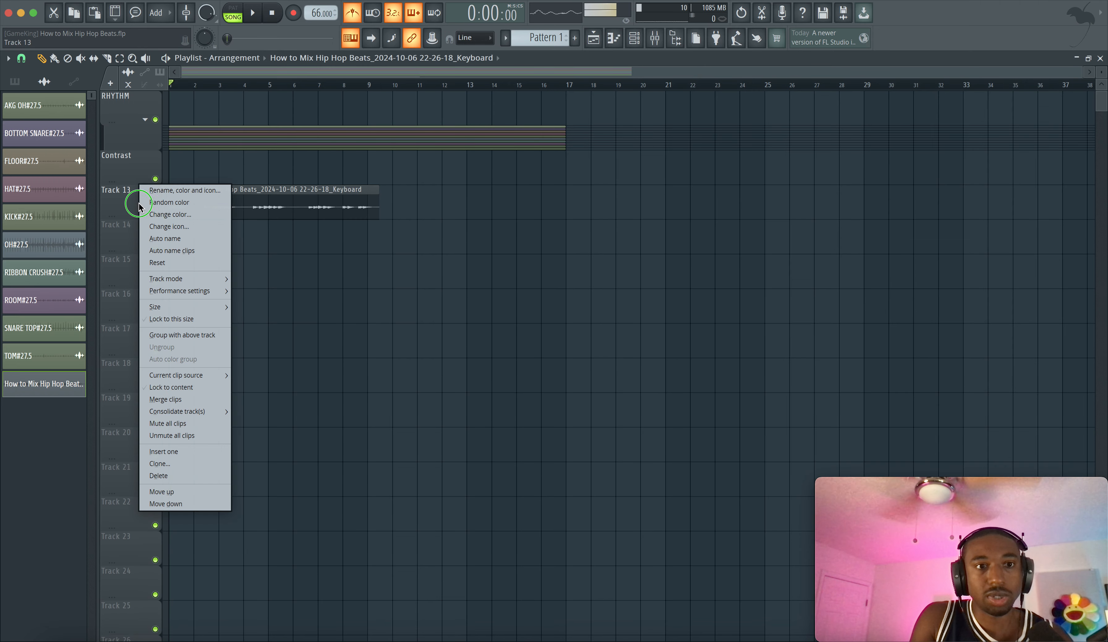
left_click(139, 204)
type("Topline")
key("Return")
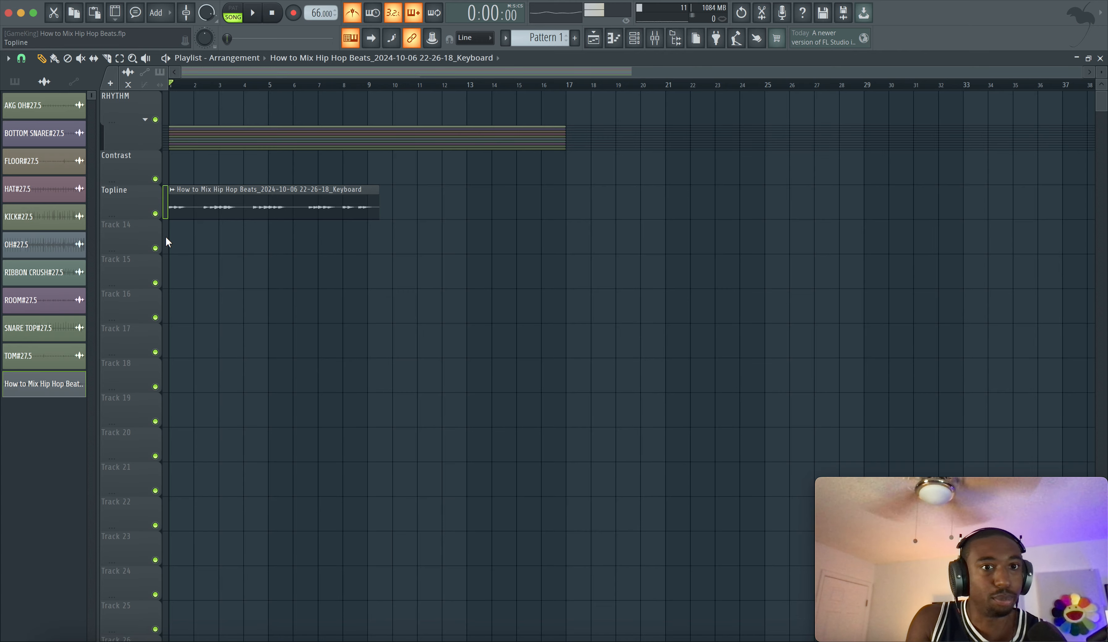
- Save the project and trim the Topline keyboard clip so it ends at bar 9
key("ctrl+s")
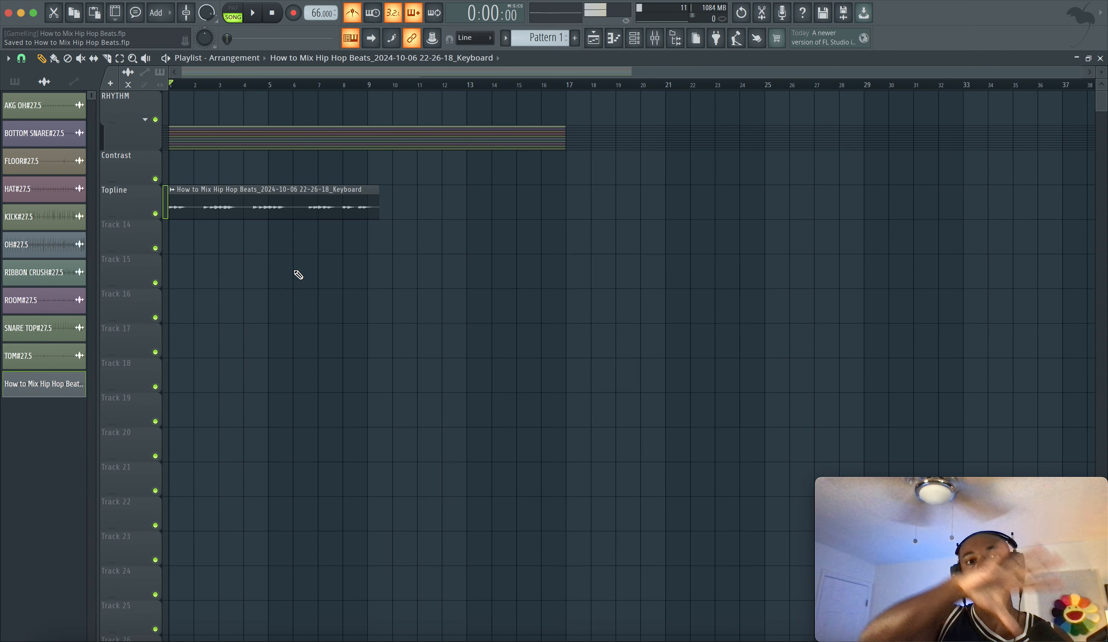
left_click(295, 274)
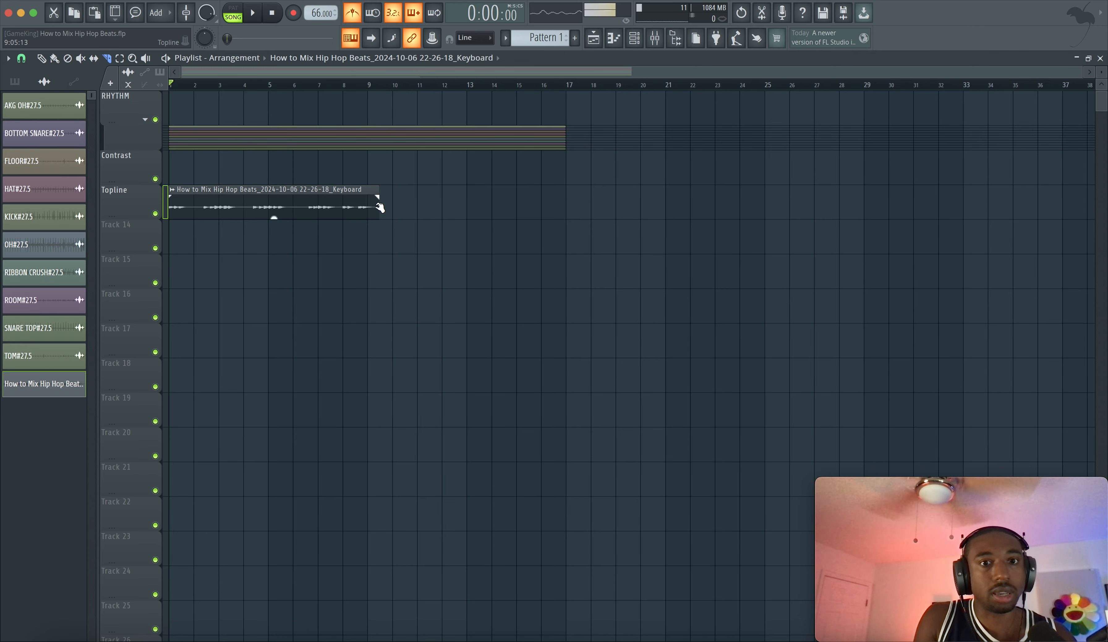
left_click_drag(383, 211, 377, 205)
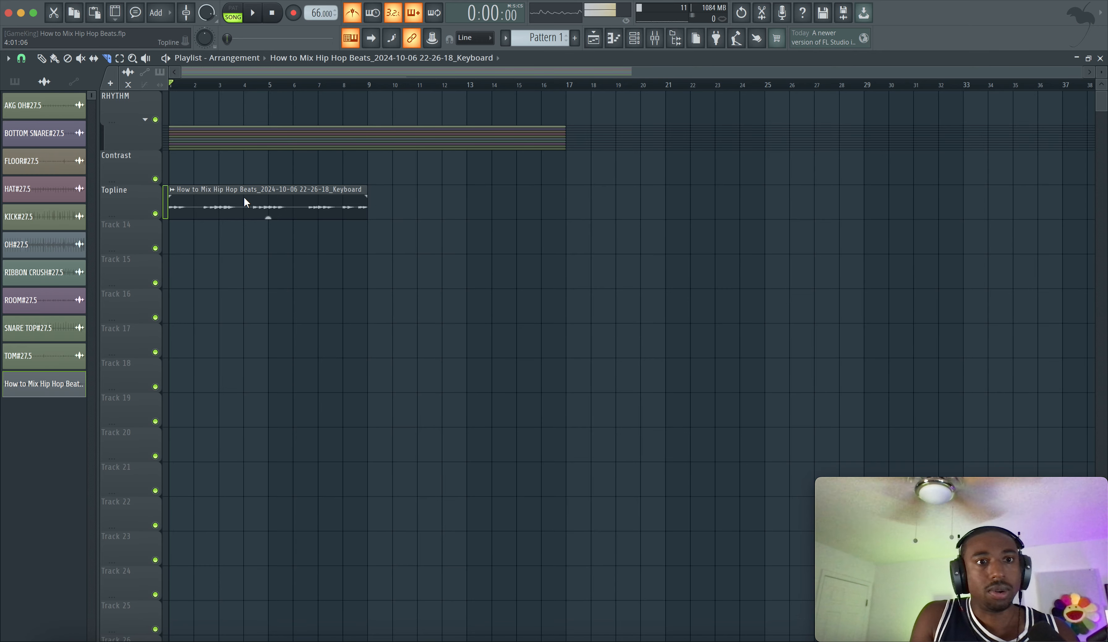
- Check the keyboard clip's mixer track, save the project and play the arrangement with the metronome off
left_click(654, 39)
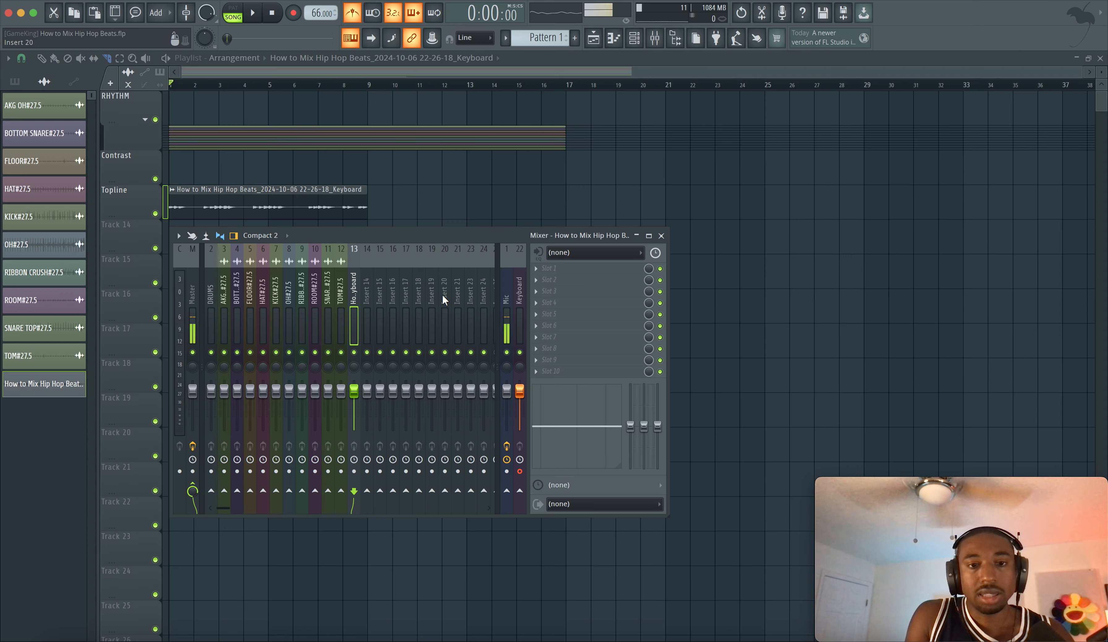
key("space")
key("F9")
key("ctrl+s")
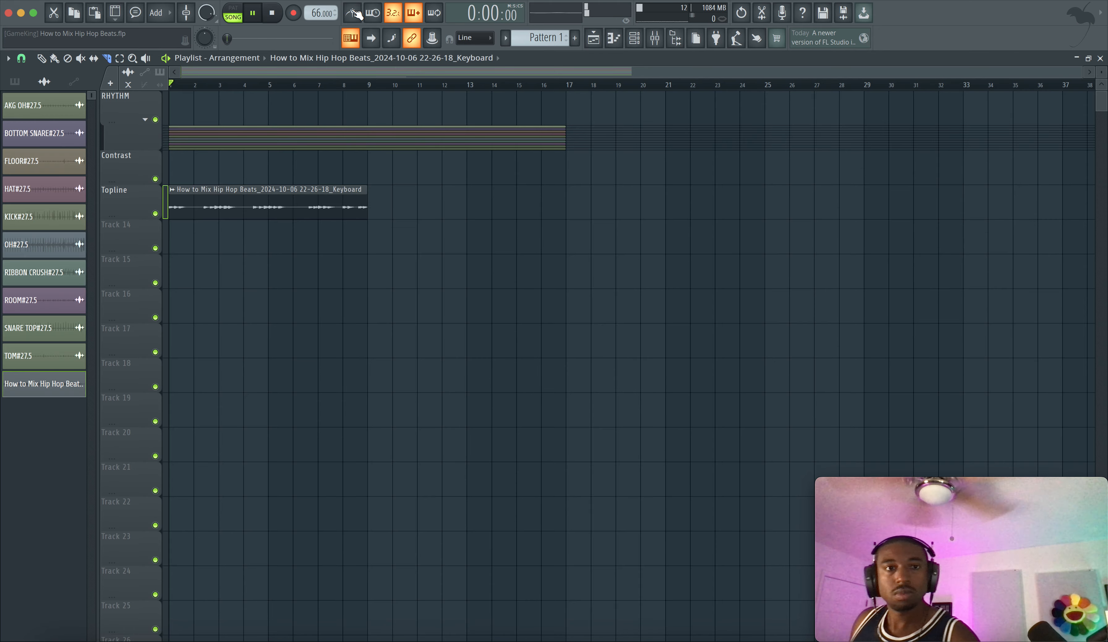
key("space")
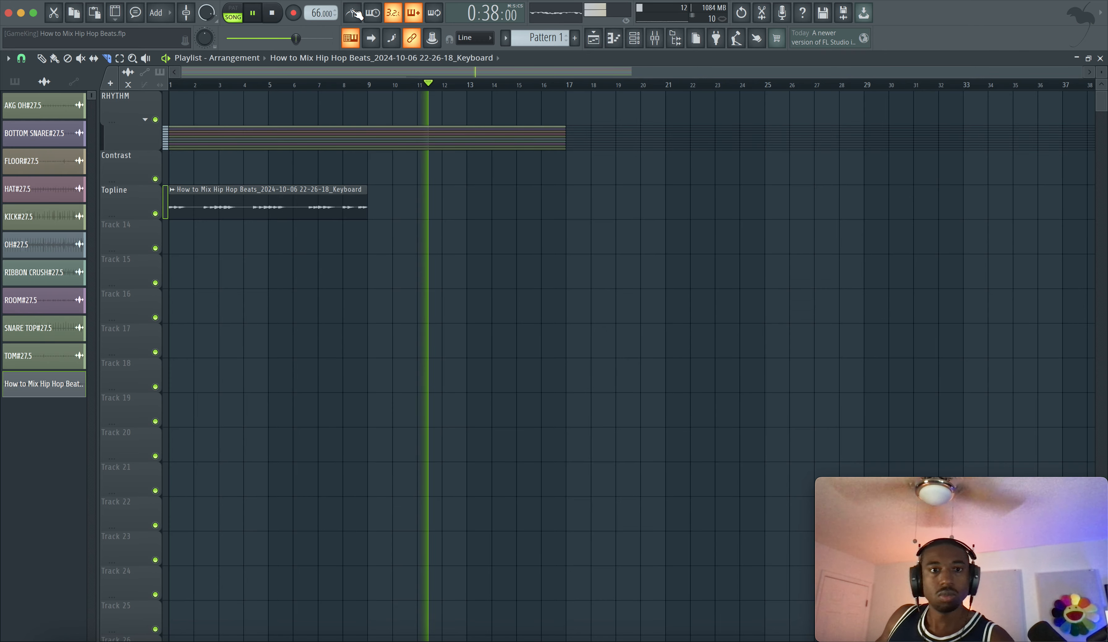
- Record a second keyboard take of about 16 bars over the drums and topline, and open the mixer
key("space")
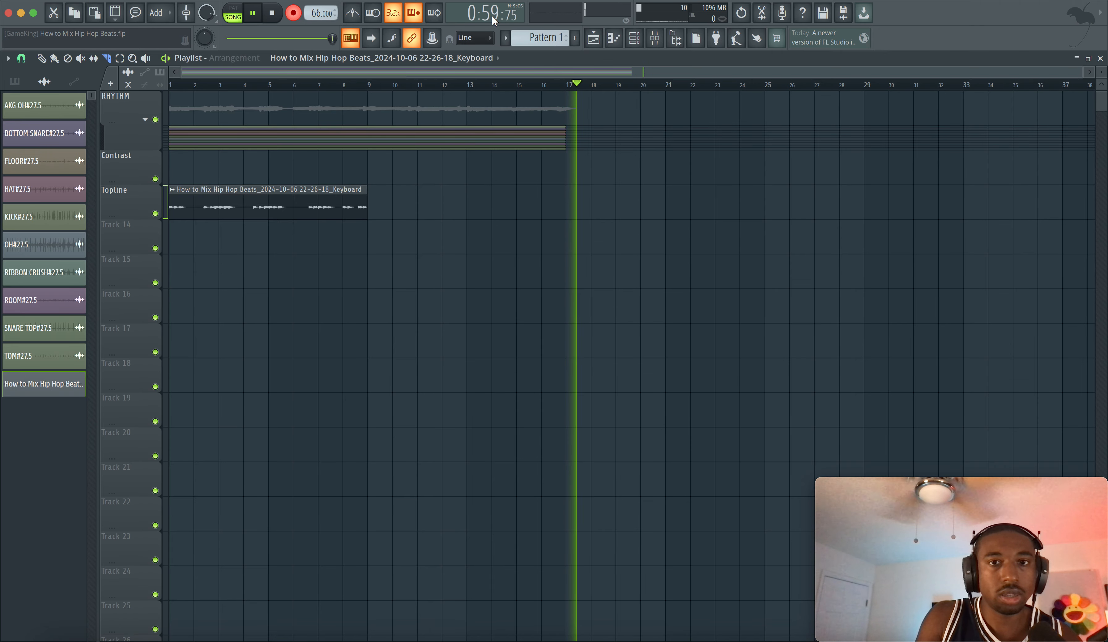
key("space")
left_click(654, 39)
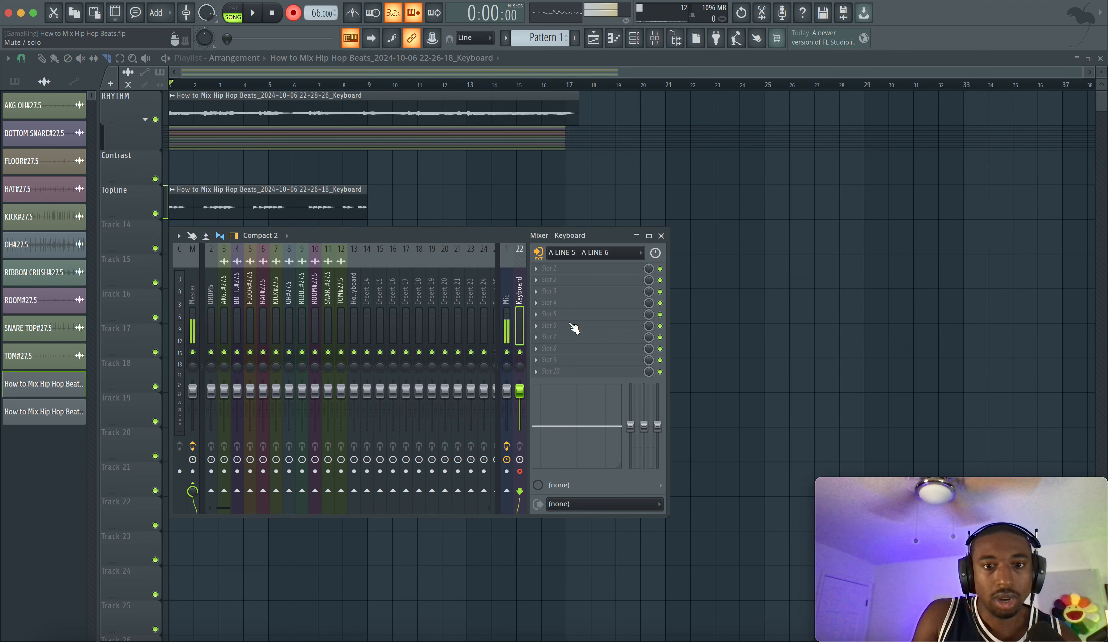
- Trim the new keyboard clip to end at bar 17 and route it to mixer track 14
left_click(717, 273)
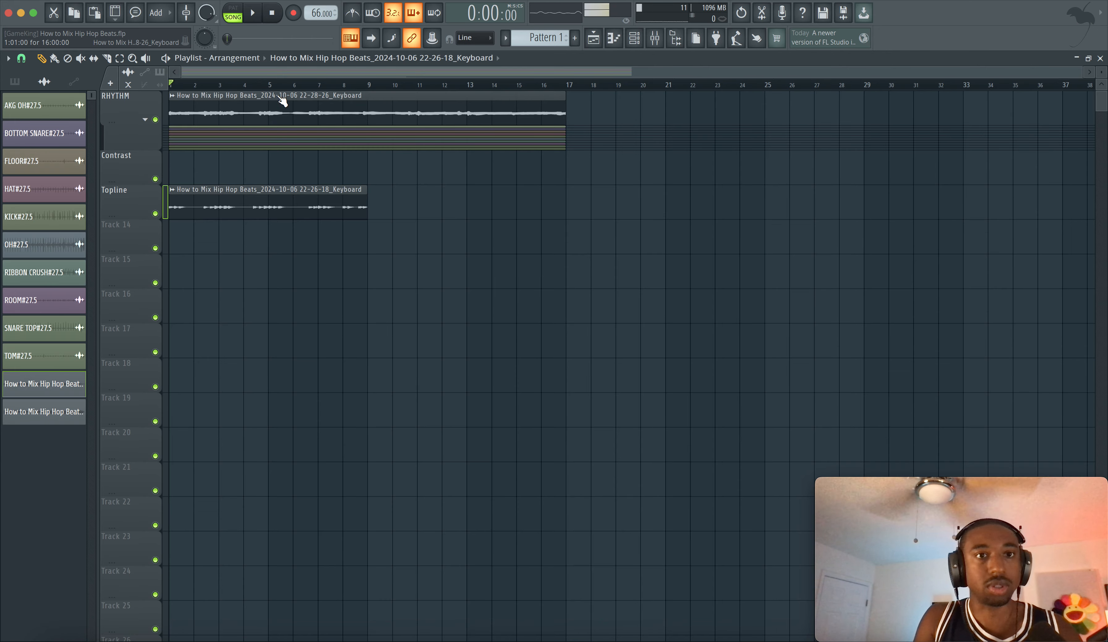
key("space")
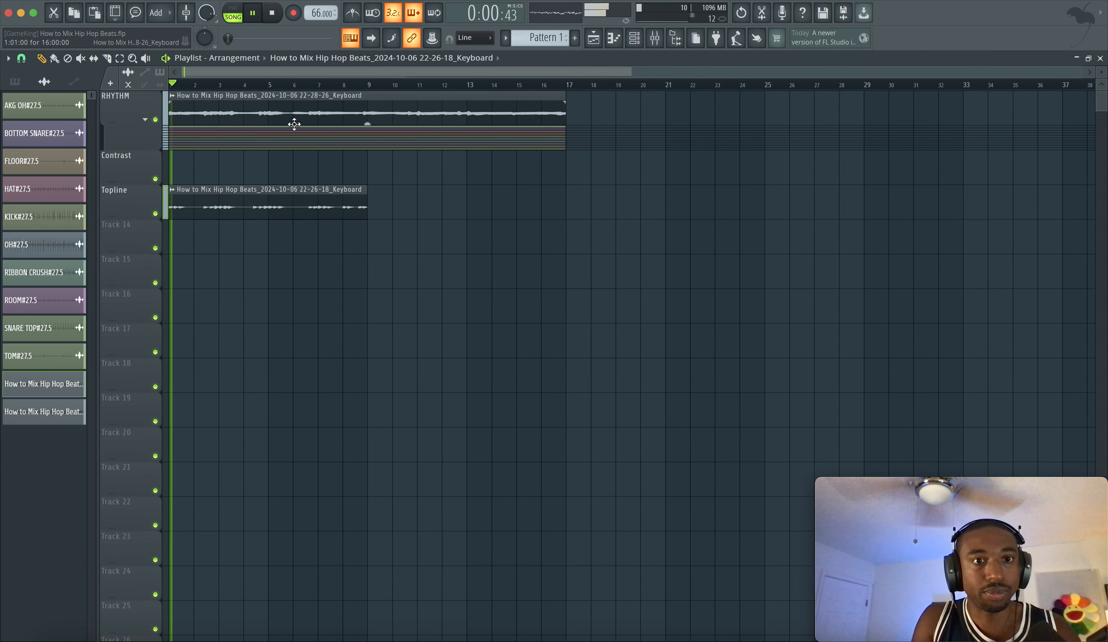
double_click(328, 108)
key("space")
key("super+l")
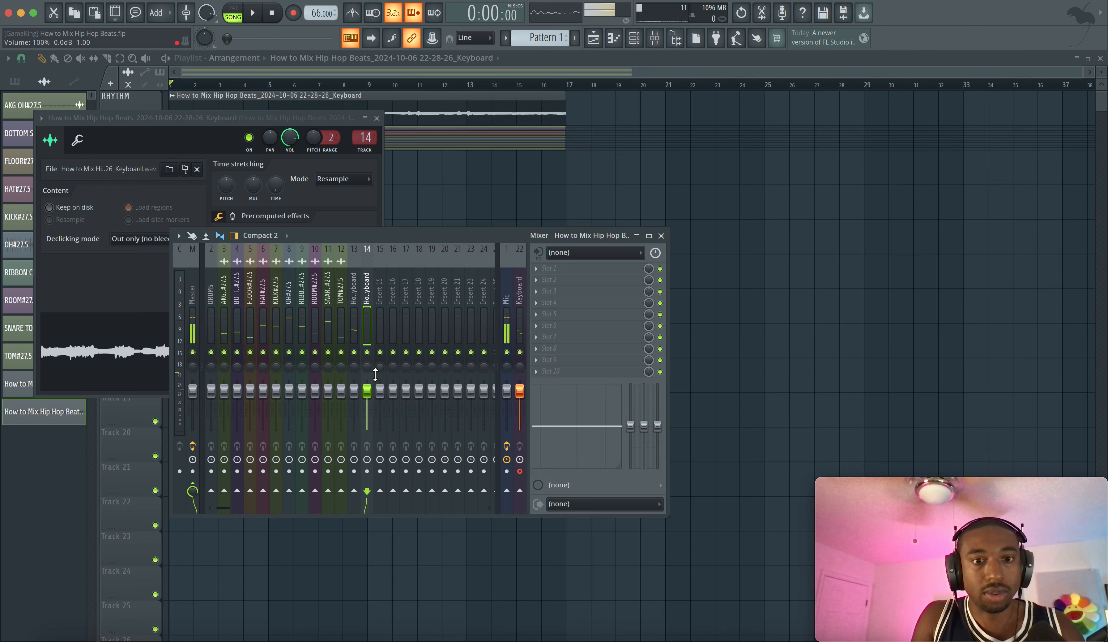
key("F12")
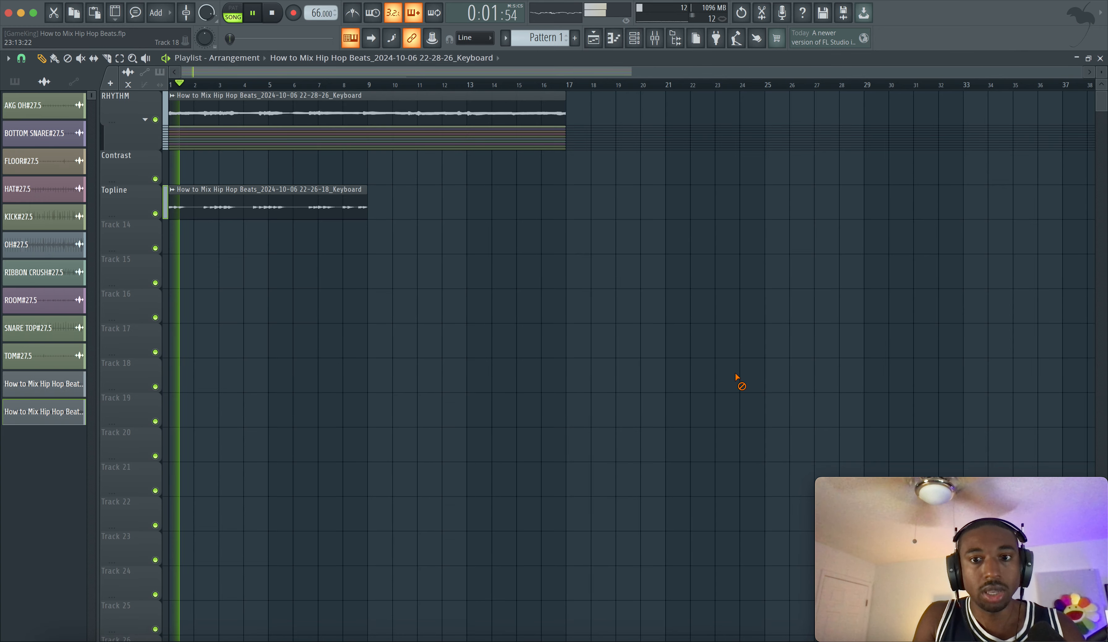
- Lower the volume fader of mixer track 14 slightly while the arrangement plays
left_click(659, 41)
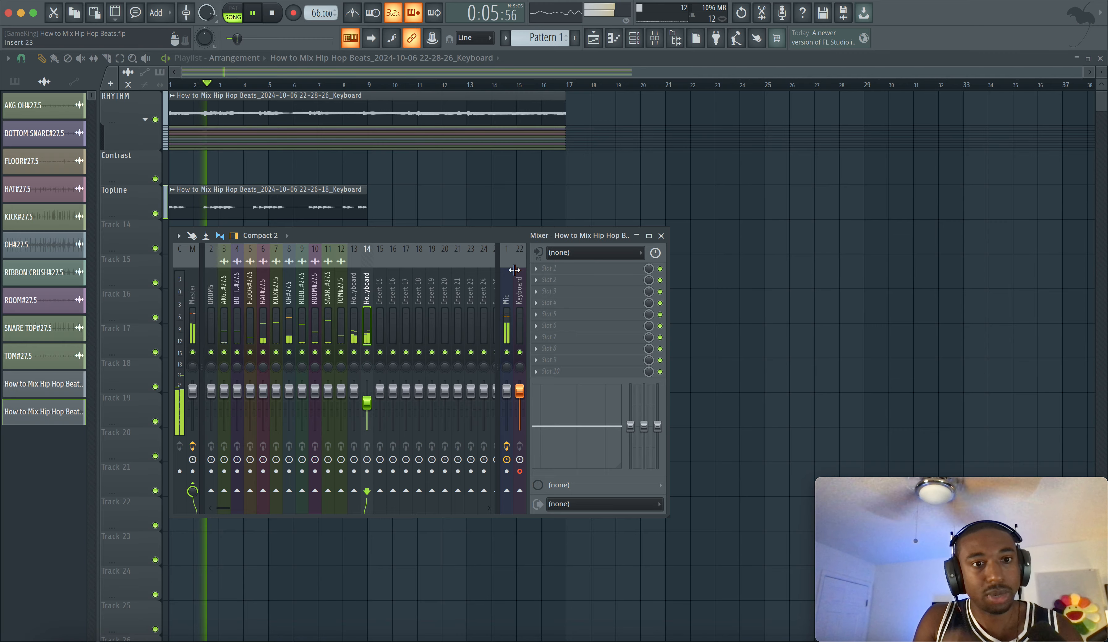
left_click(749, 250)
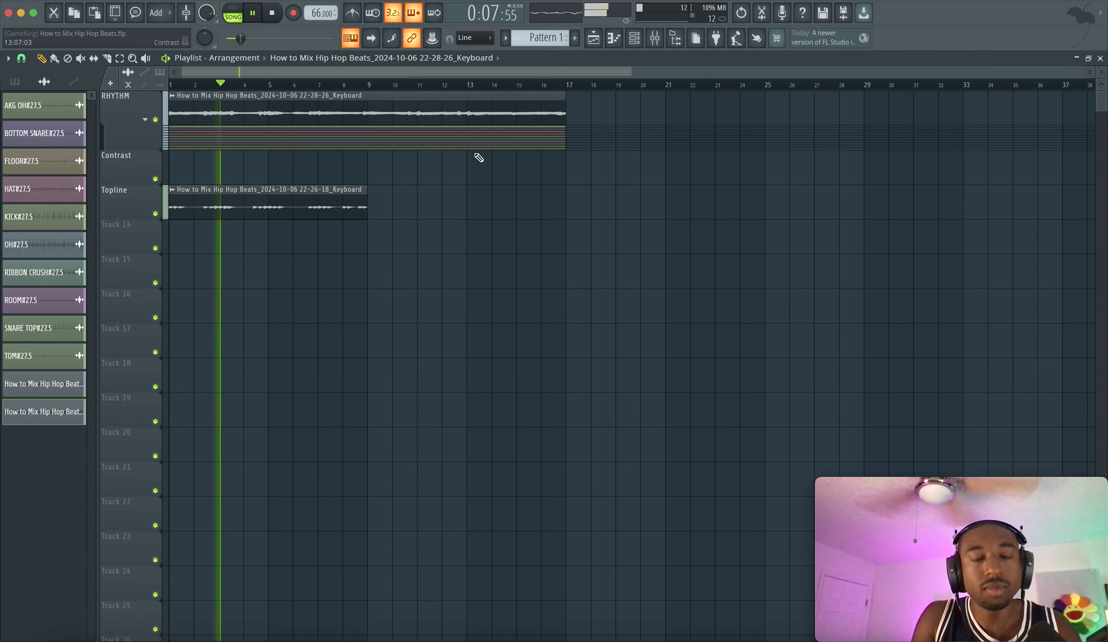
- Mute the Mic mixer track during playback and save the project
left_click(655, 38)
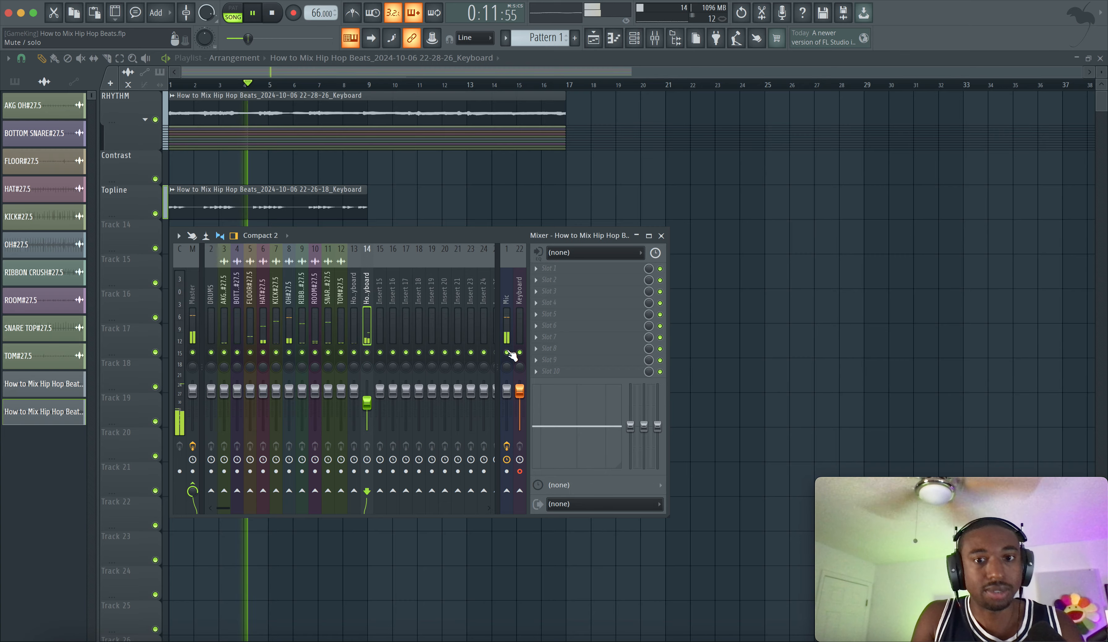
left_click(821, 330)
key("ctrl+s")
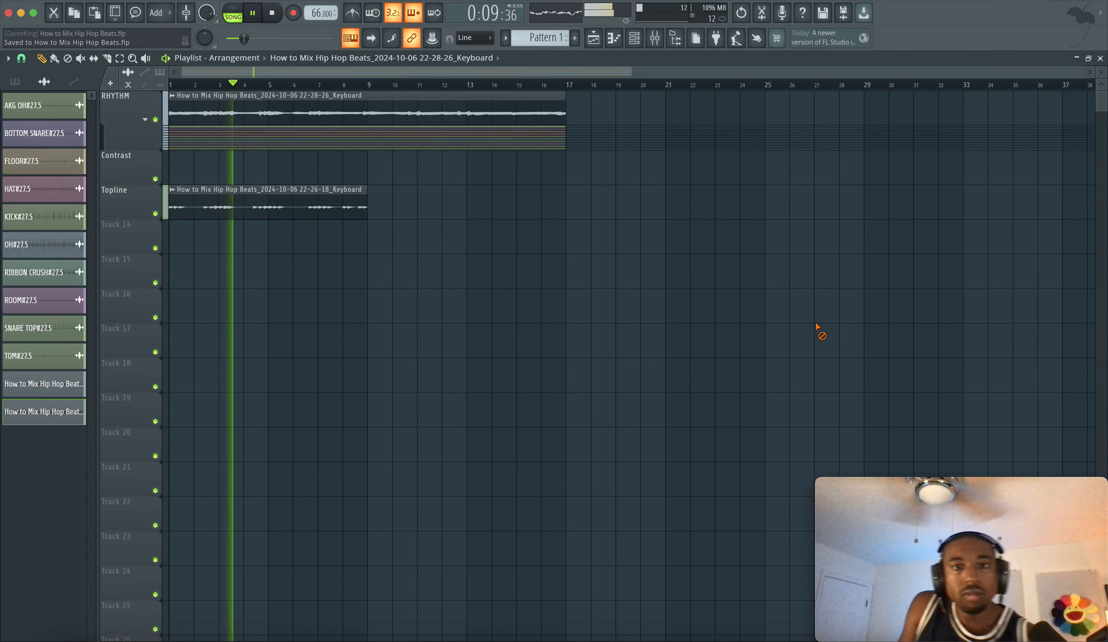
- Unmute the Mic mixer track and rename playlist Track 14 as Harmony
key("F9")
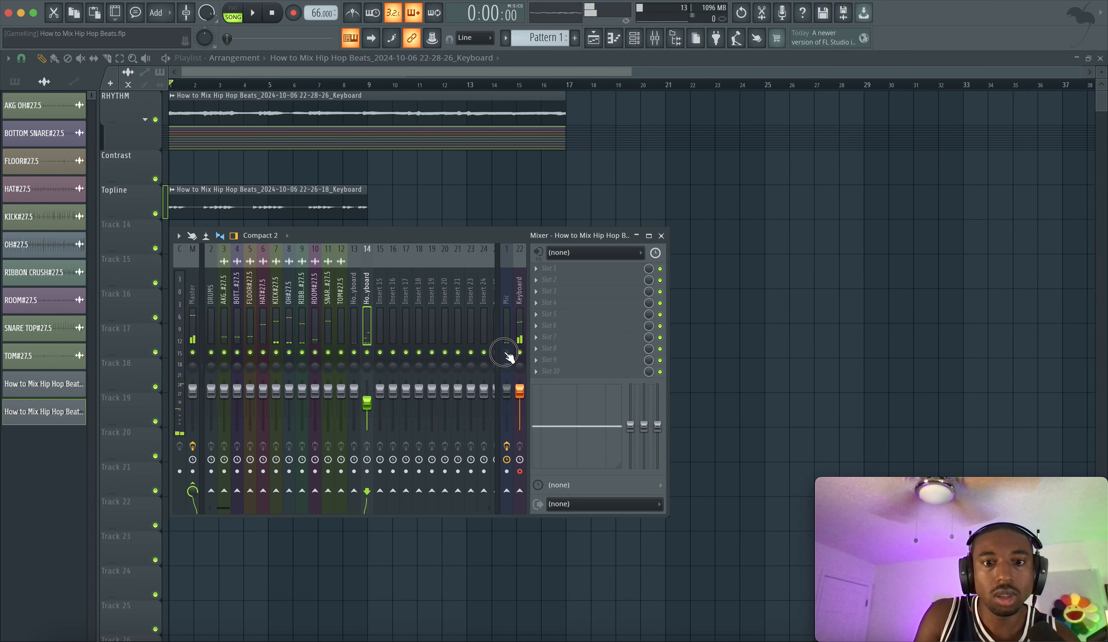
key("F9")
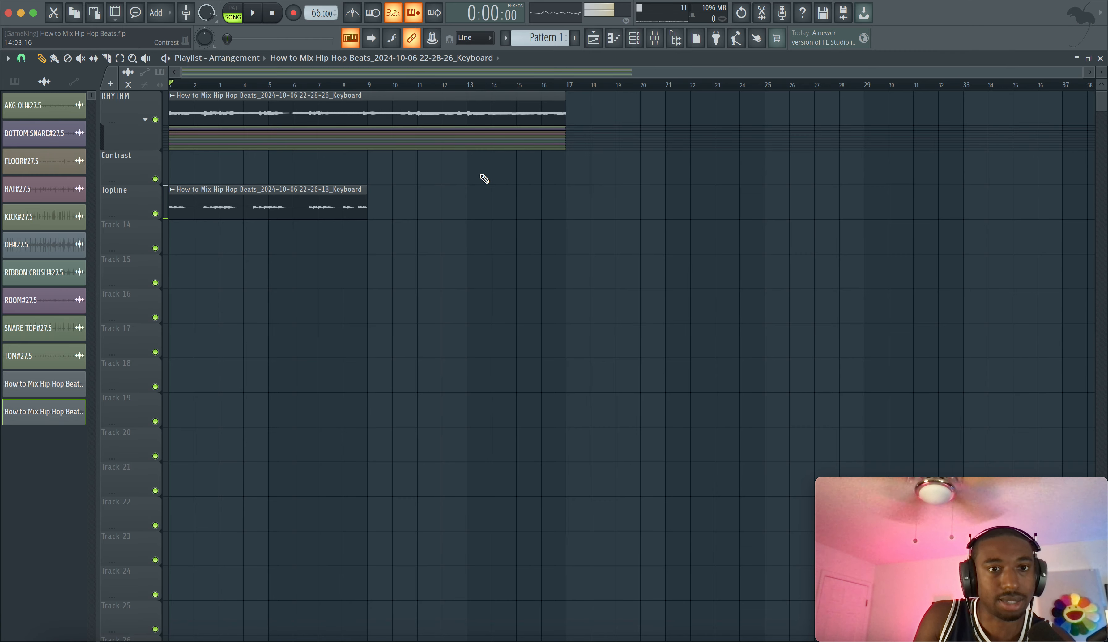
double_click(131, 242)
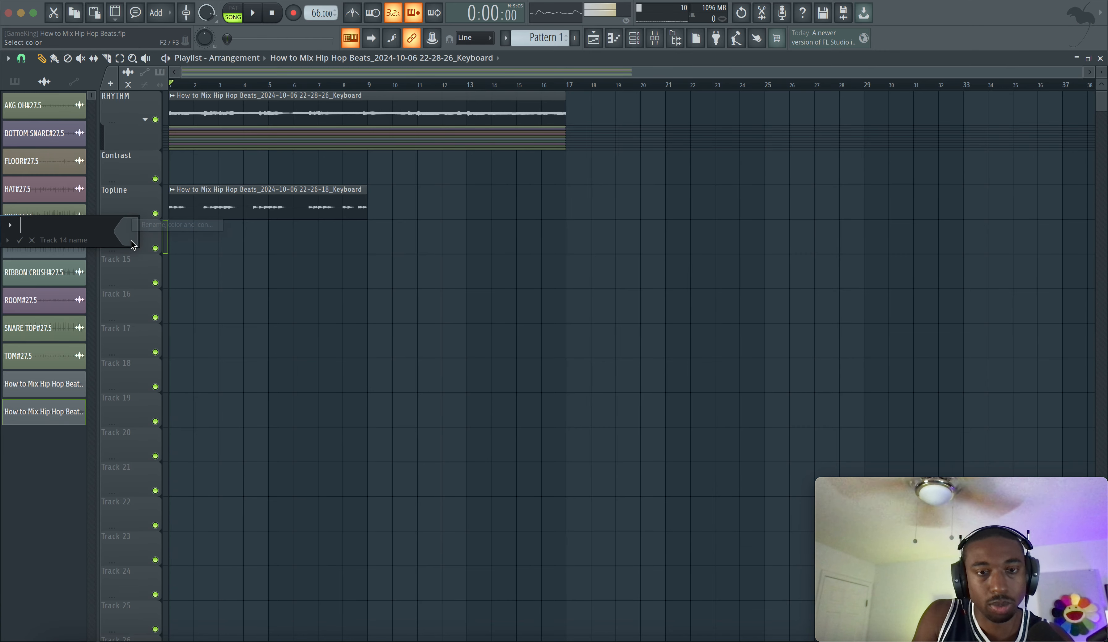
type("Haro")
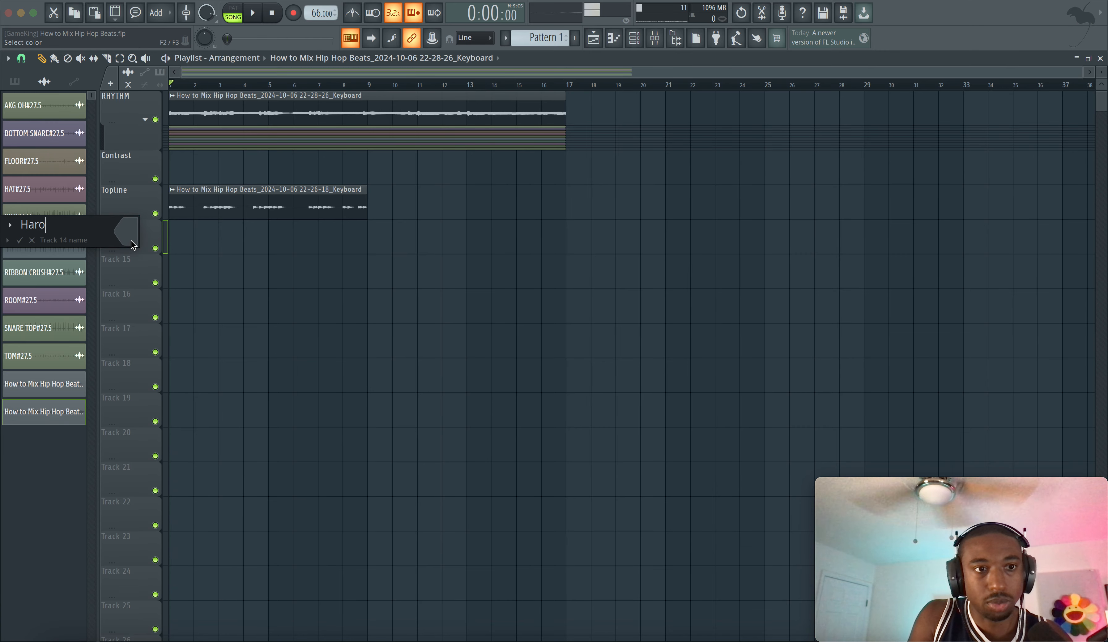
key("BackSpace")
type("mony")
key("Return")
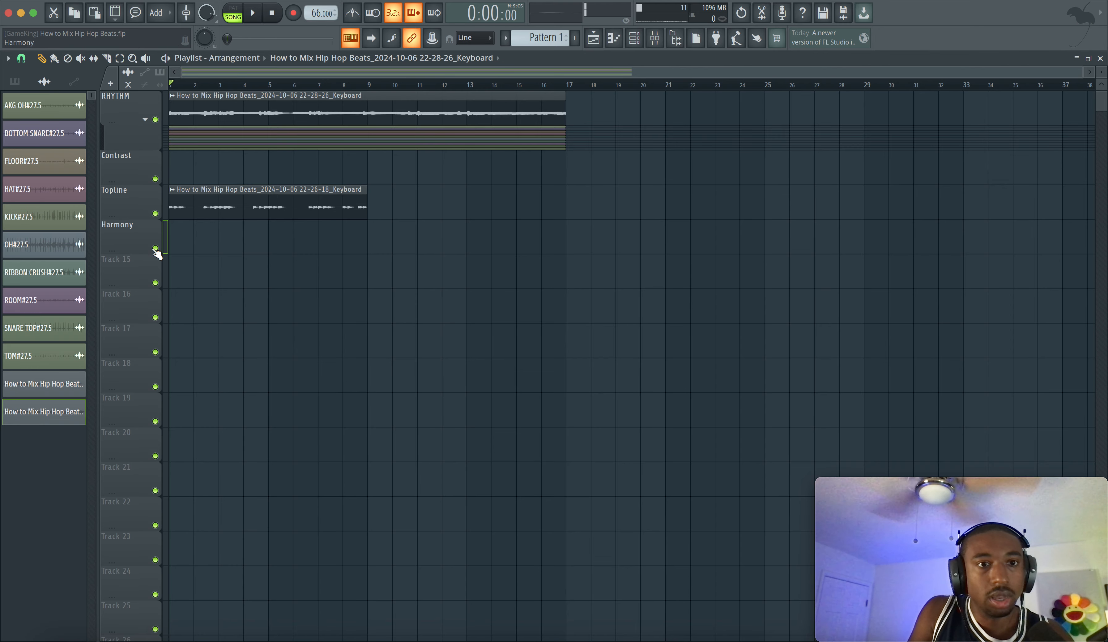
- Move the newest keyboard clip from the RHYTHM track to the Contrast track and rename it Bass
left_click_drag(206, 116, 209, 194)
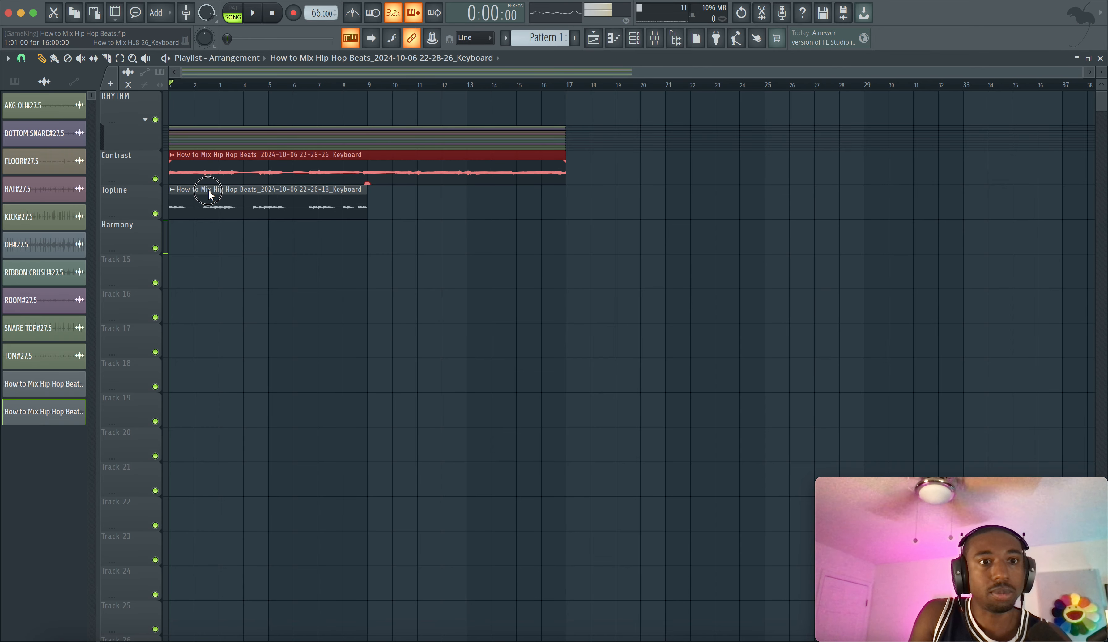
type("ass")
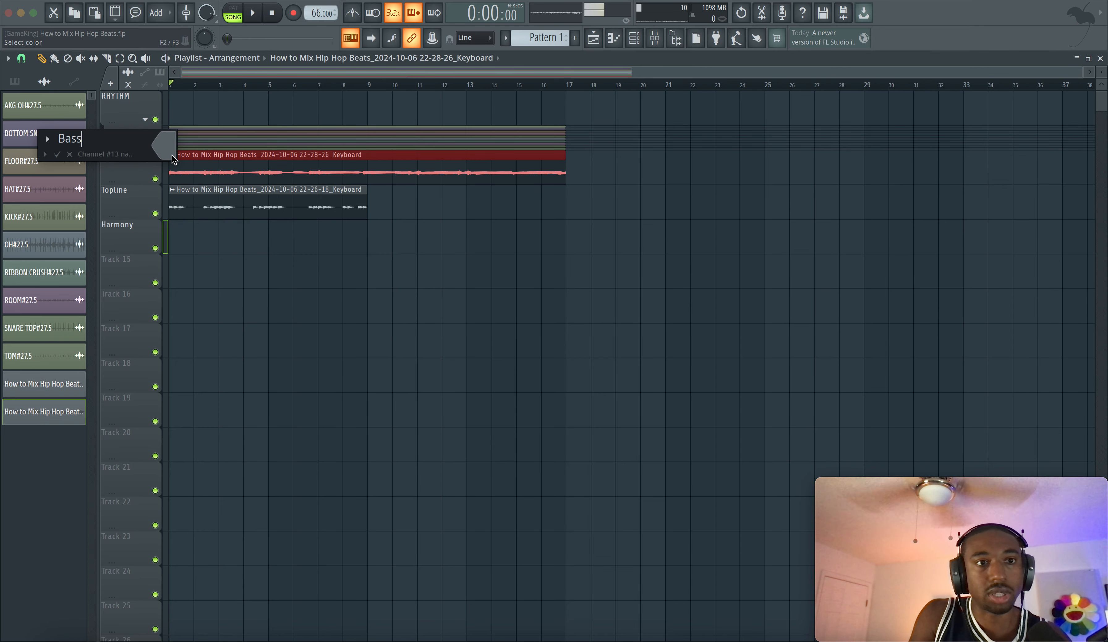
key("Return")
- Rename the keyboard clip on the Topline track as Topline
key("F2")
type("Topline")
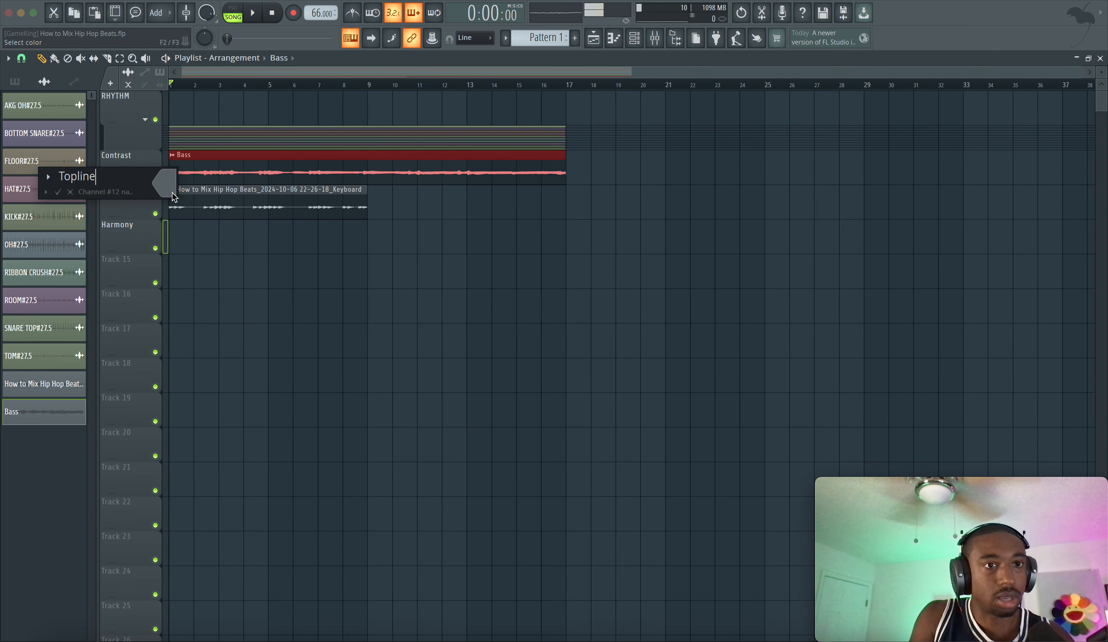
key("Return")
left_click(216, 262)
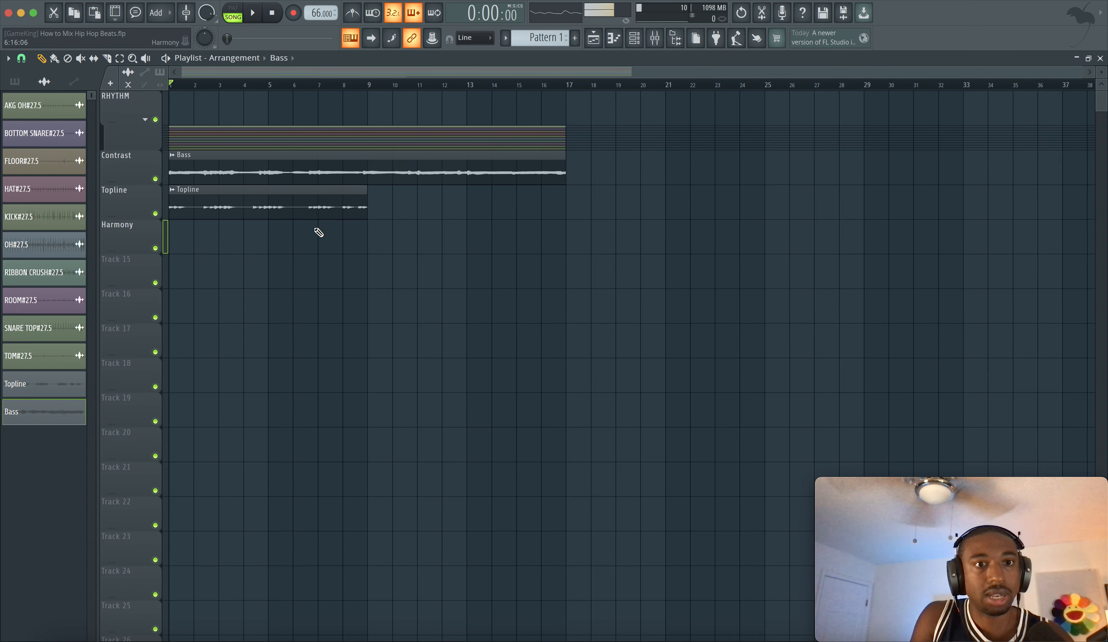
- Play the arrangement from the start with the Keyboard mixer track selected, and save the project
left_click(655, 39)
key("space")
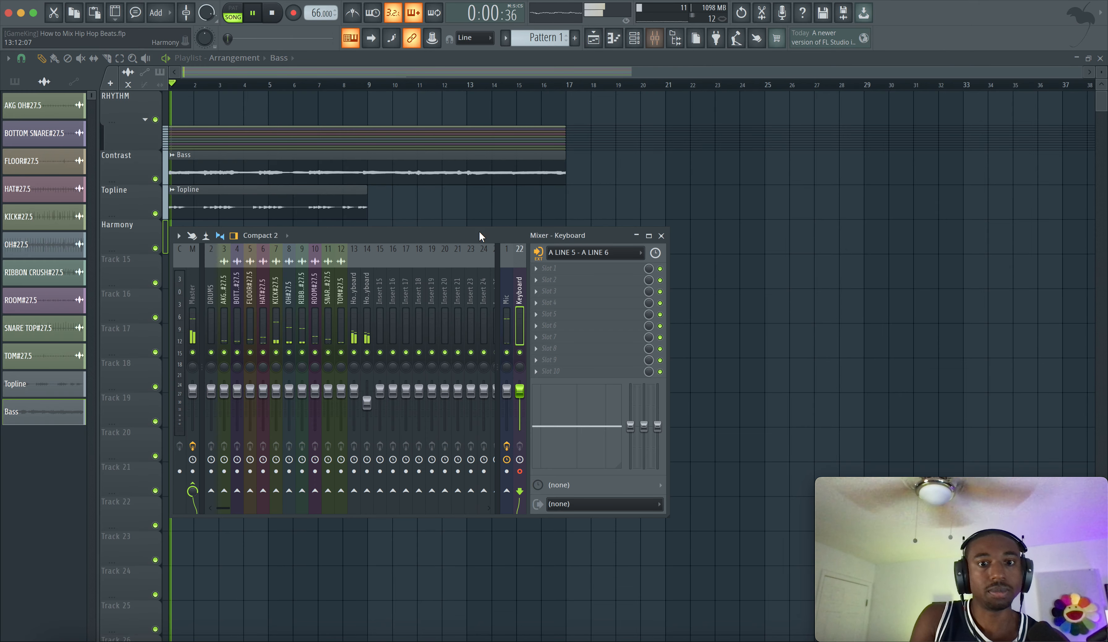
left_click(752, 310)
key("ctrl+s")
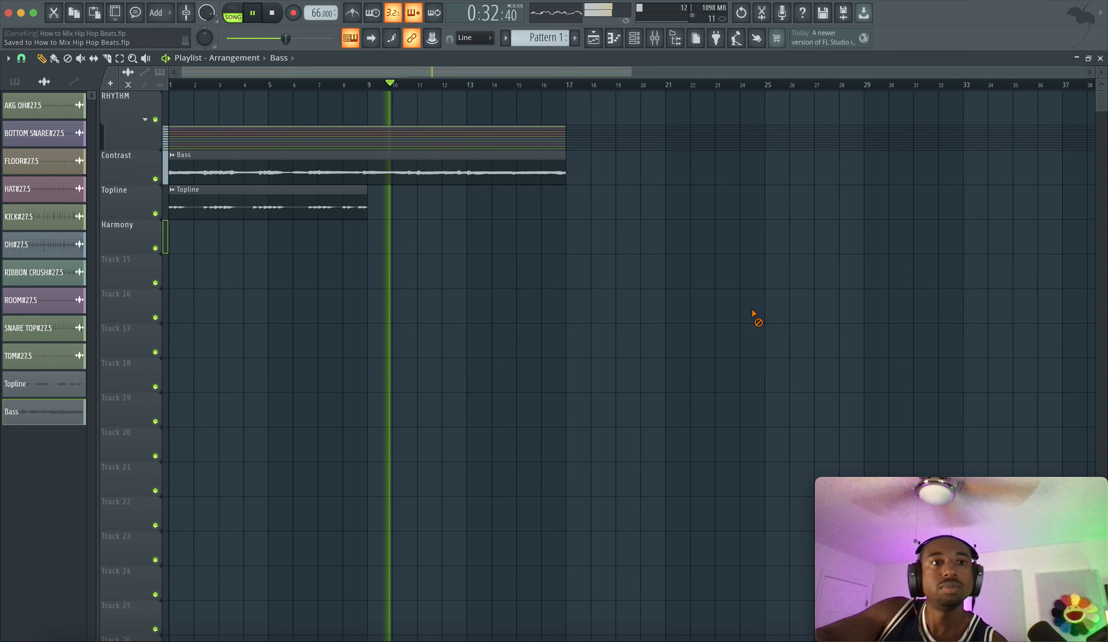
- Record a third keyboard take of about 17 bars over the drums, bass and topline
key("space")
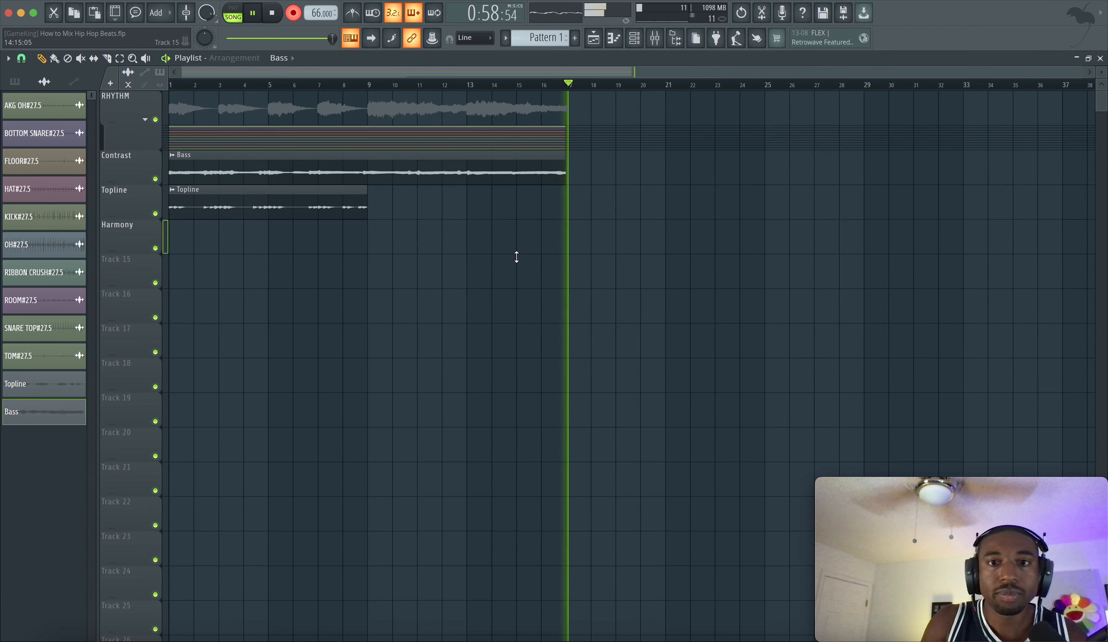
left_click(655, 38)
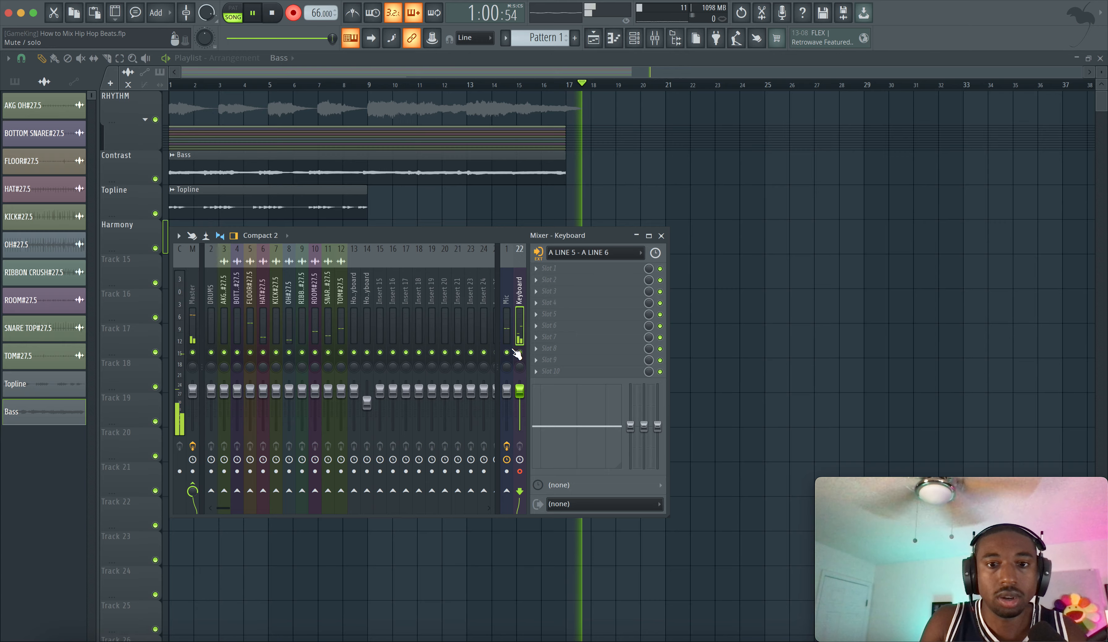
left_click(660, 235)
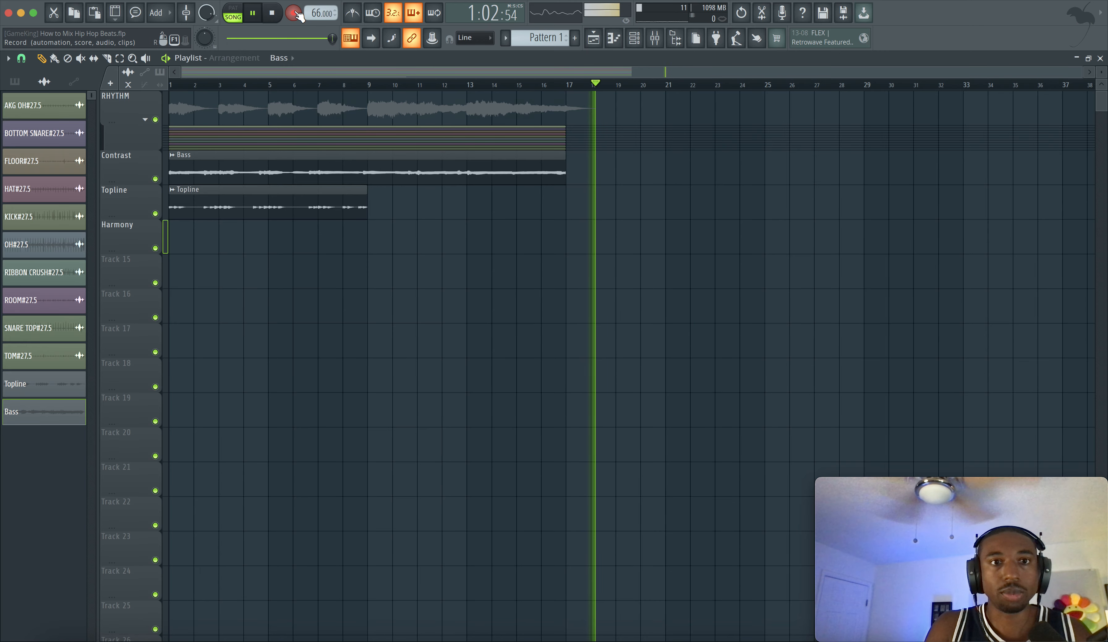
key("space")
- Rename the newly recorded clip Harmony and move it from the RHYTHM track to the Harmony track
left_click(173, 94)
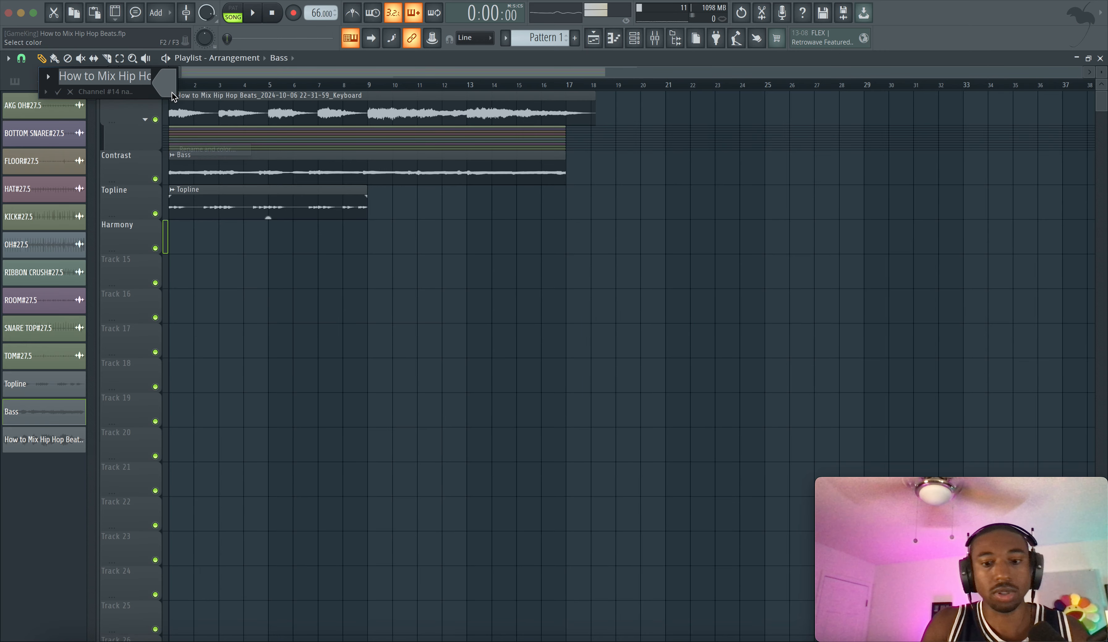
type("Harmony")
key("Return")
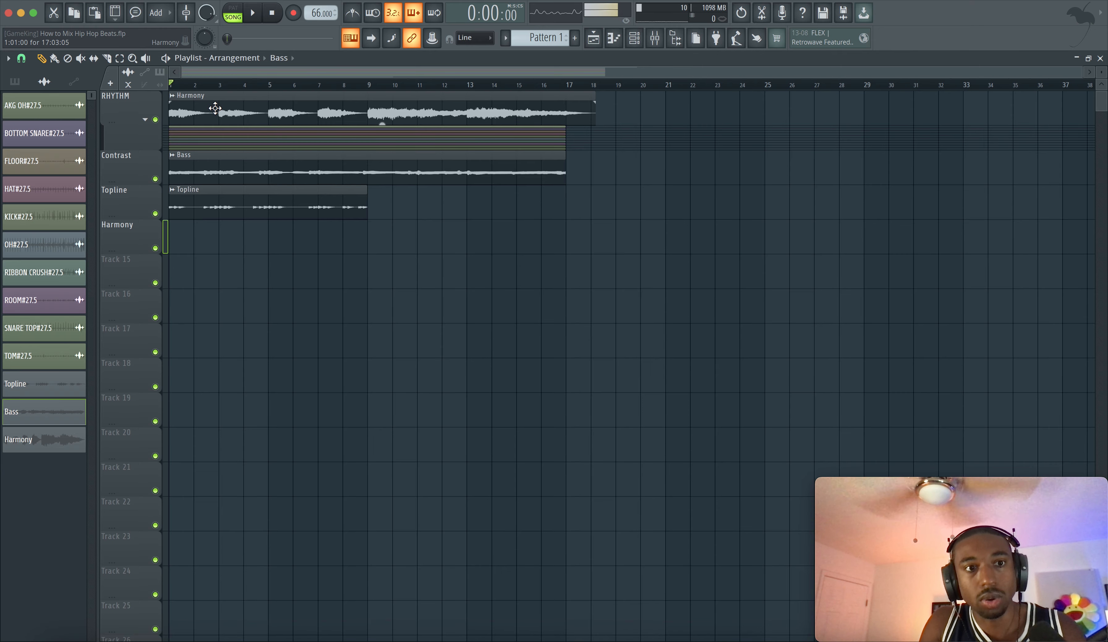
left_click_drag(214, 114, 214, 242)
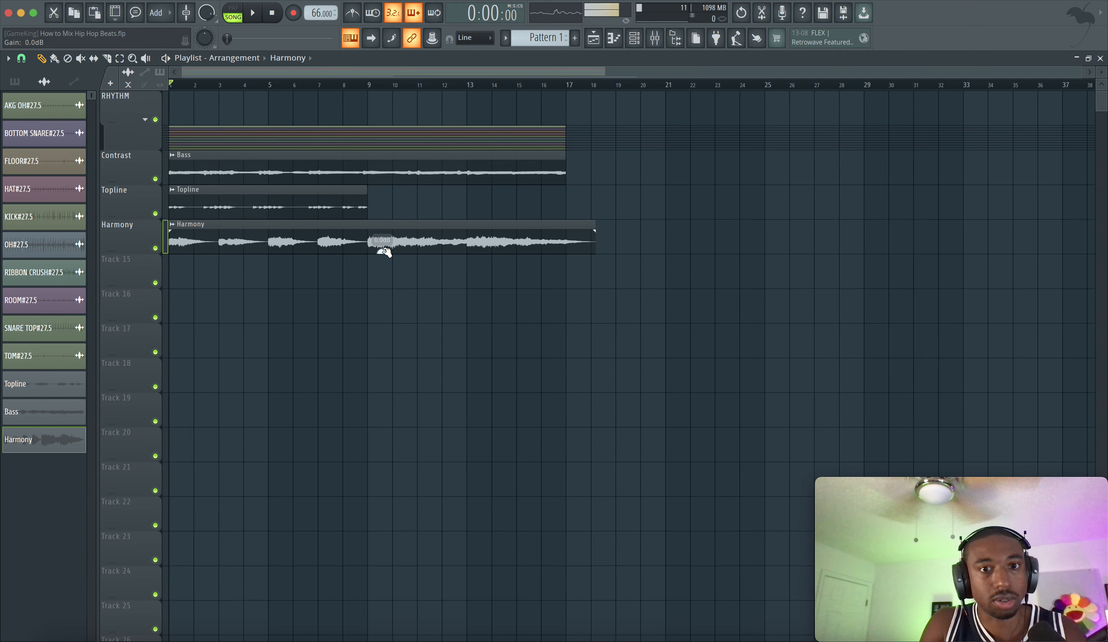
- Lower the Harmony clip's gain and slice off its excess after bar 17
key("space")
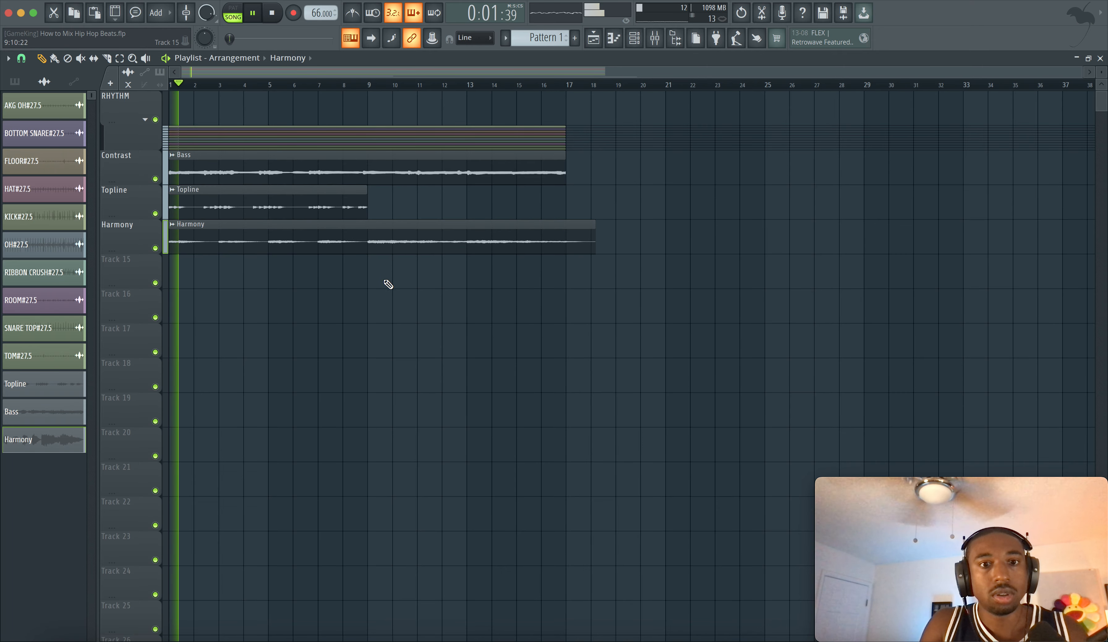
left_click(107, 59)
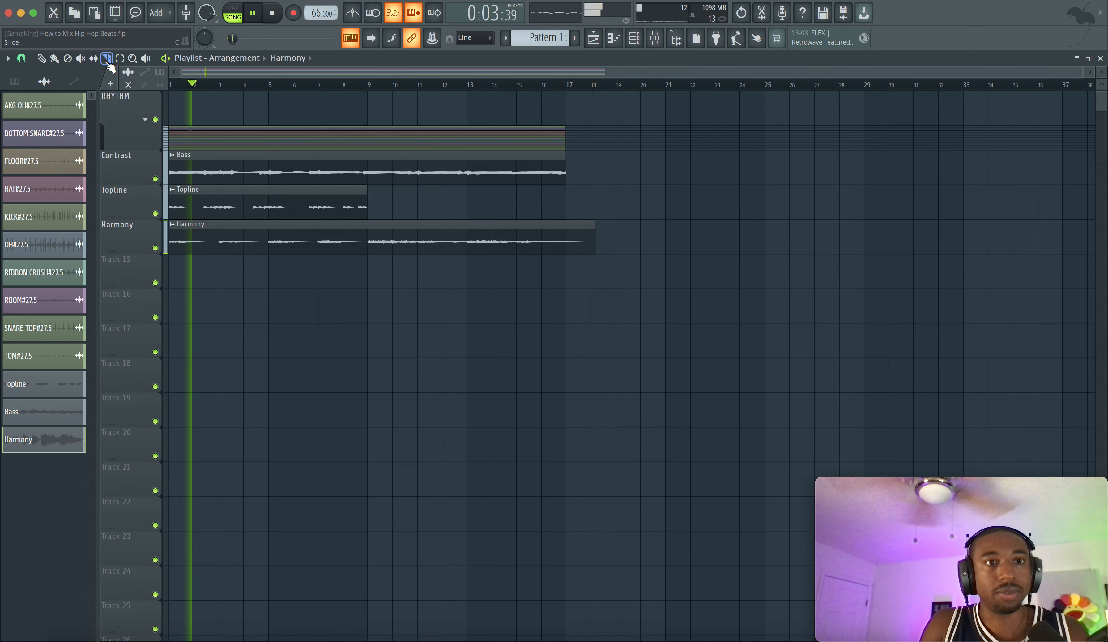
left_click_drag(568, 213, 568, 241)
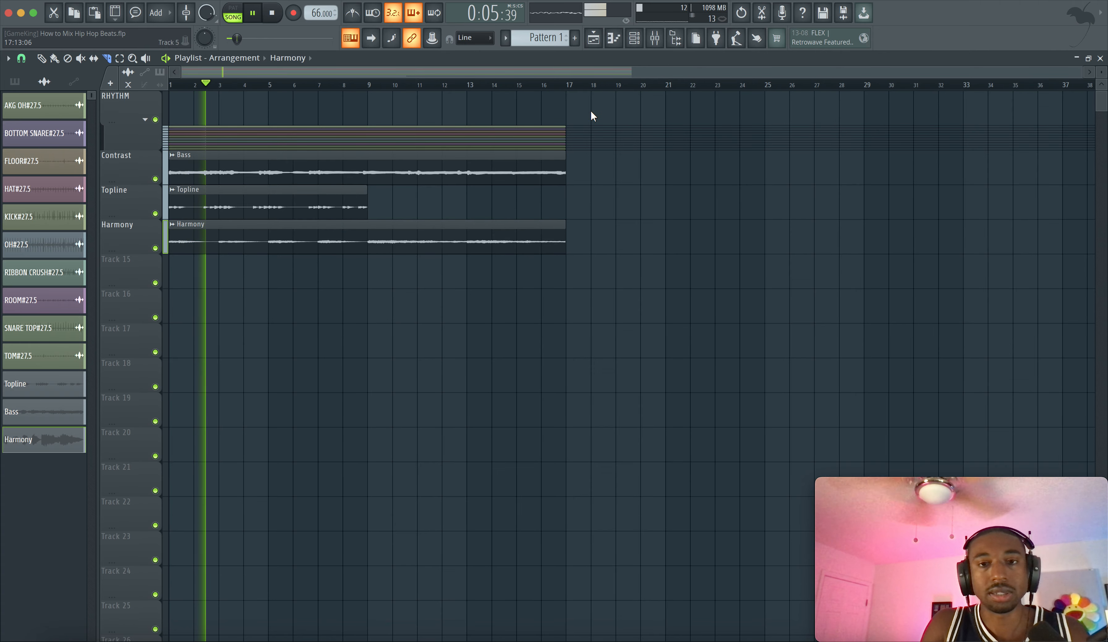
- Mute the Mic track in the mixer while the arrangement plays, and save the project
left_click(654, 38)
left_click(659, 234)
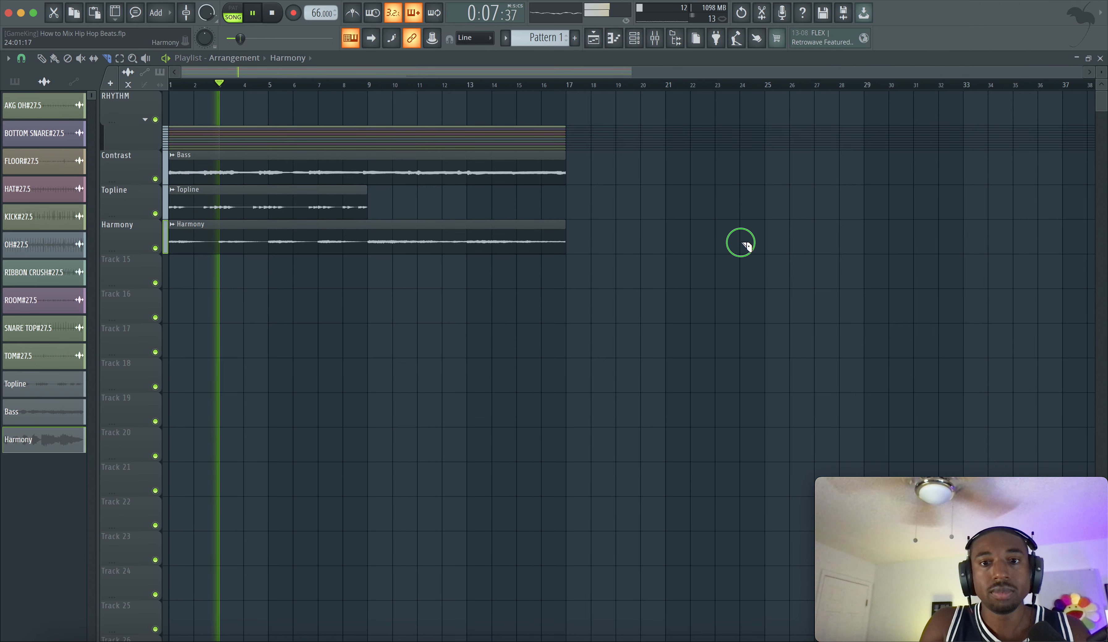
left_click(659, 42)
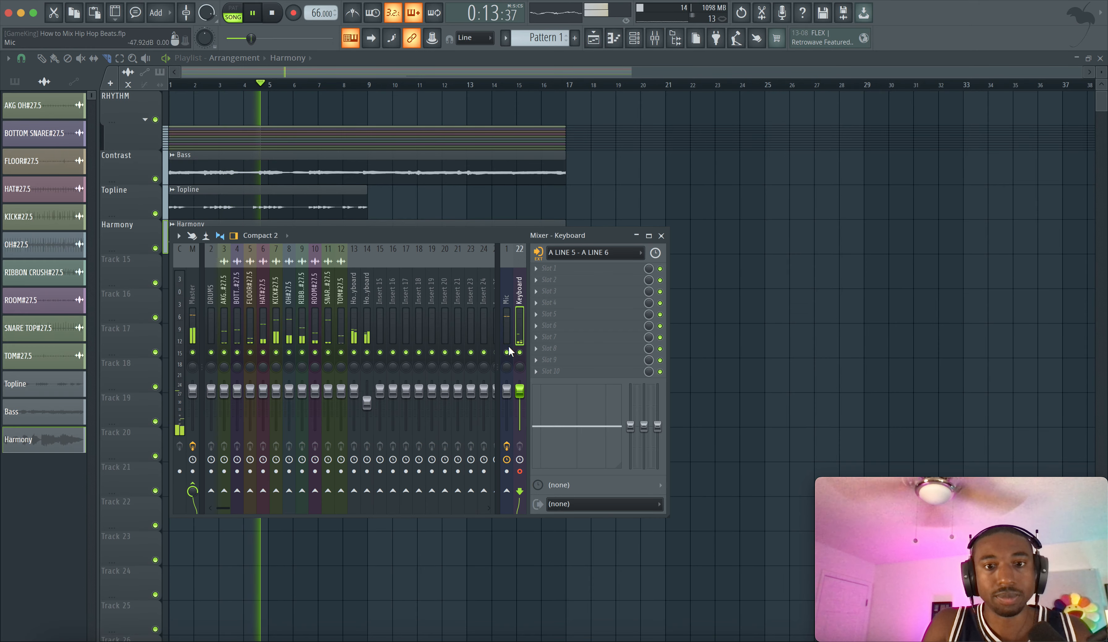
key("F9")
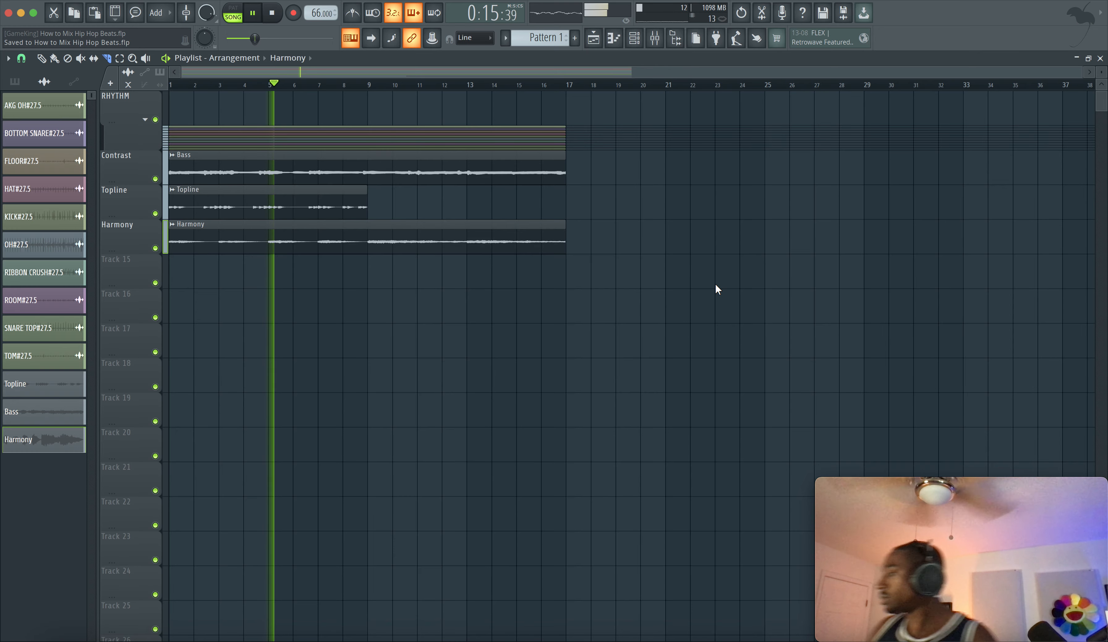
key("super+s")
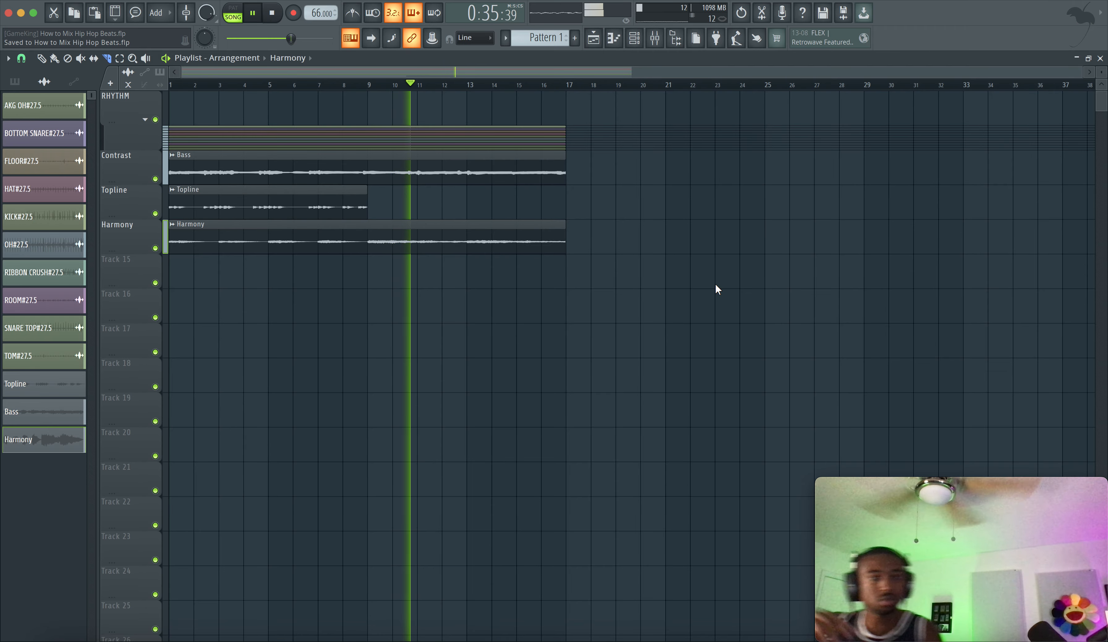
- Record a new keyboard take of about eight bars over the drums, bass, topline and harmony
left_click(655, 38)
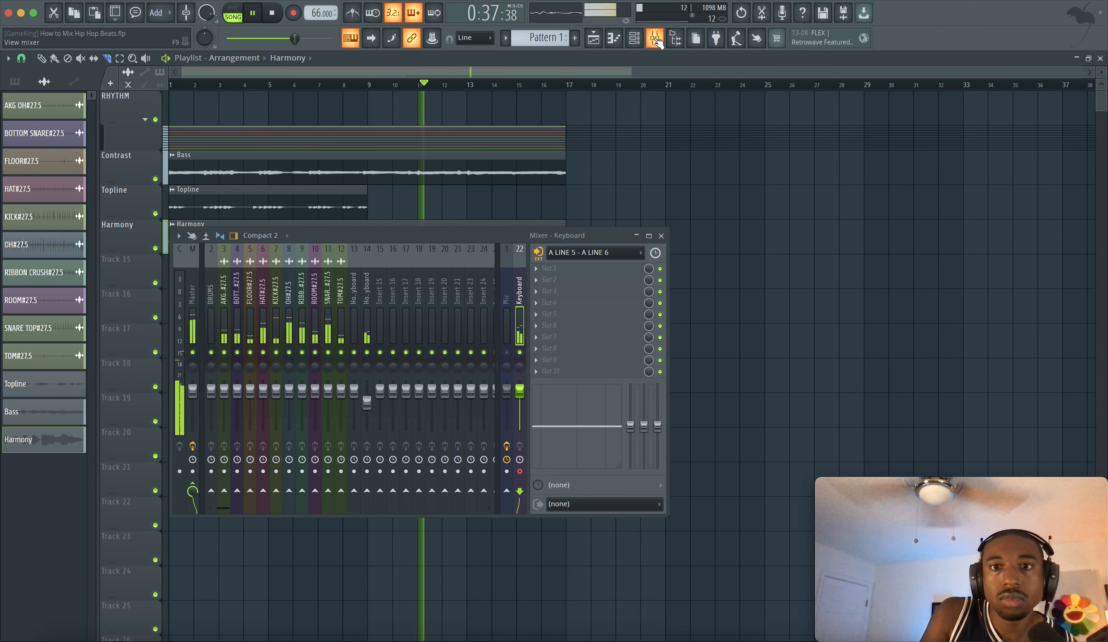
key("space")
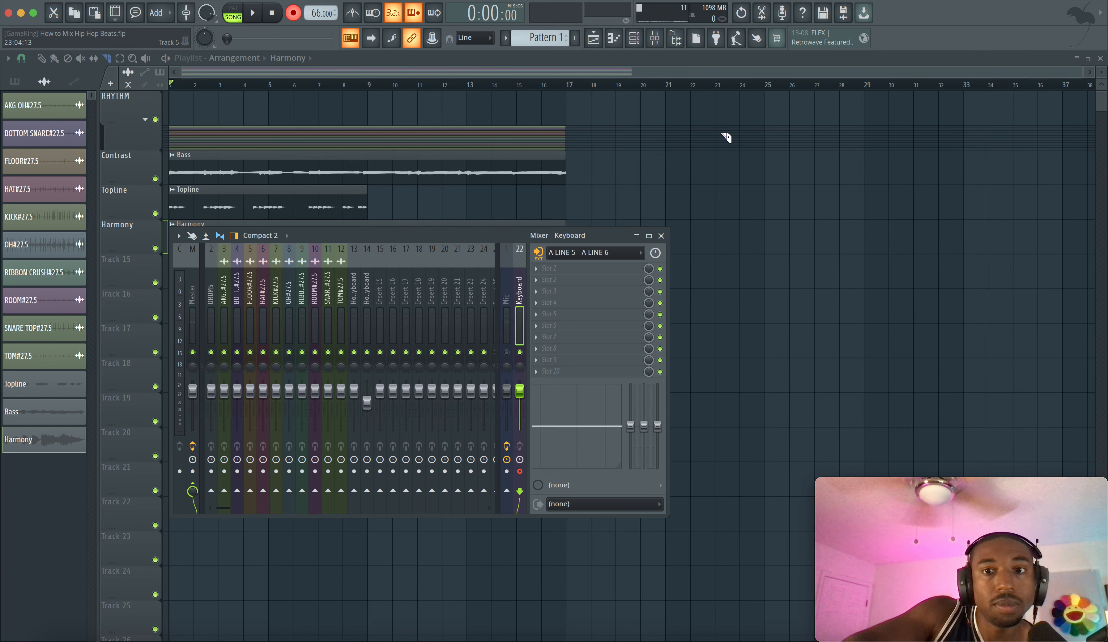
key("F9")
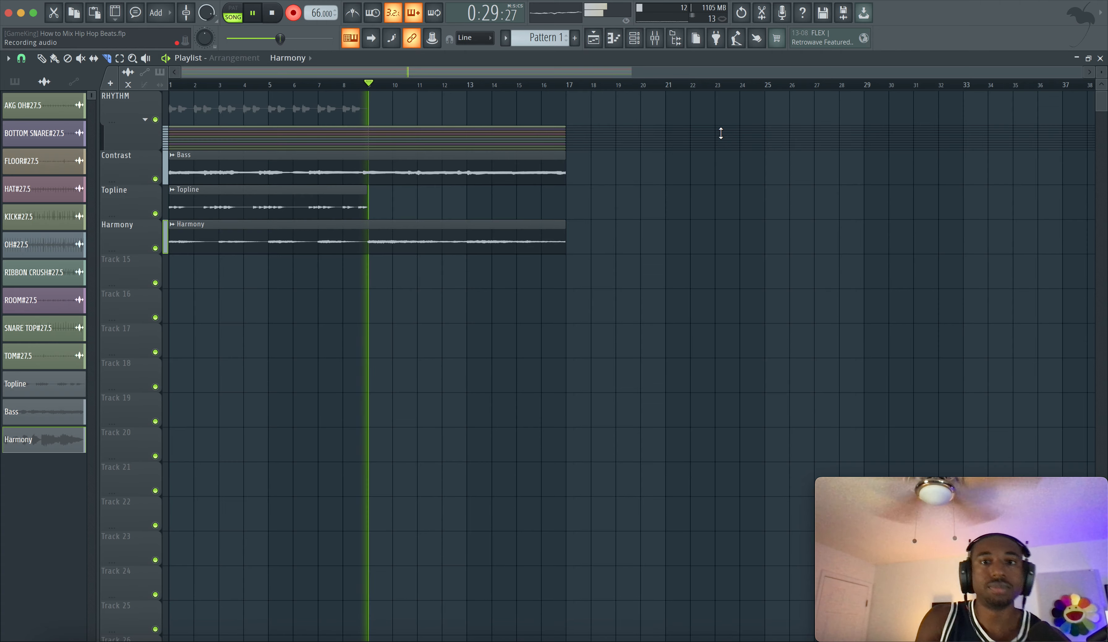
key("space")
left_click(661, 42)
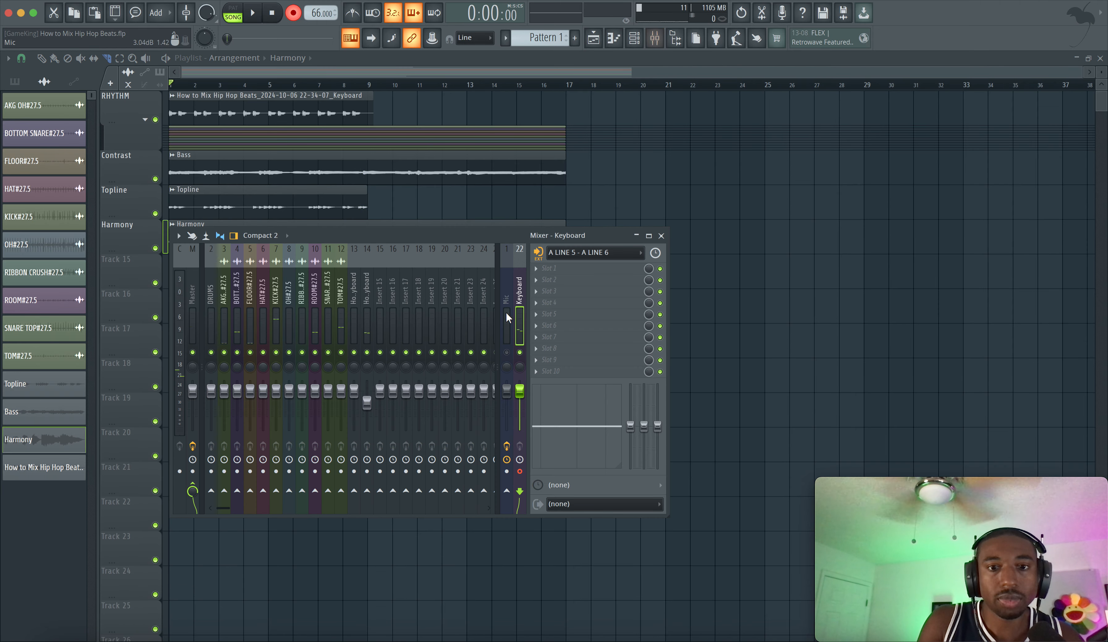
left_click(695, 250)
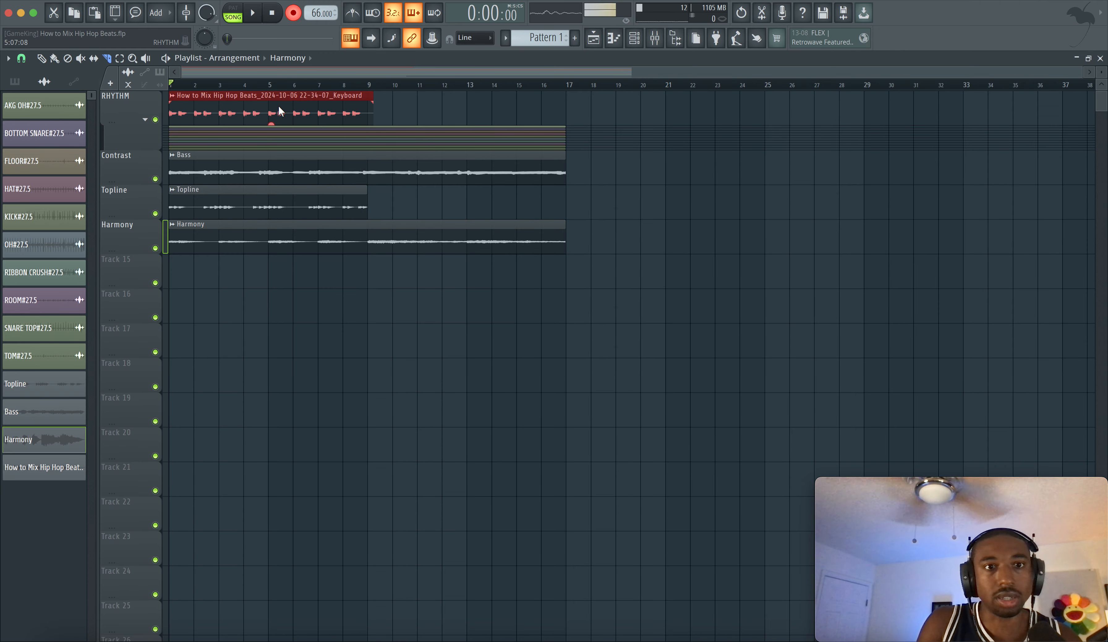
- Move the newly recorded clip from the RHYTHM track to Track 15 and rename it Bass
left_click_drag(214, 98, 193, 266)
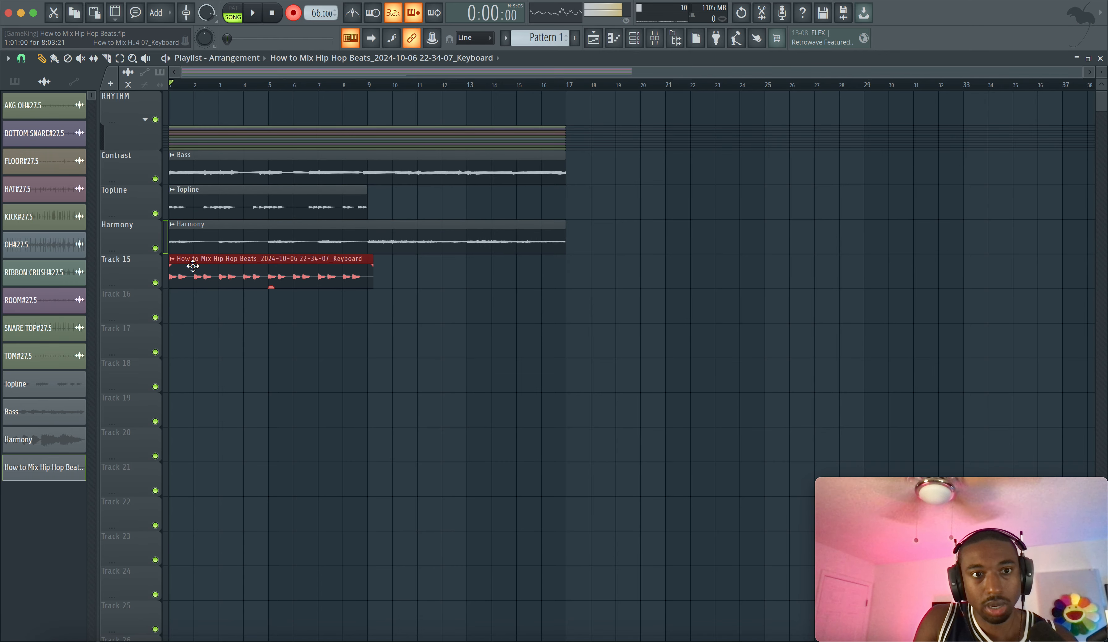
left_click(172, 259)
type("Bass")
key("Return")
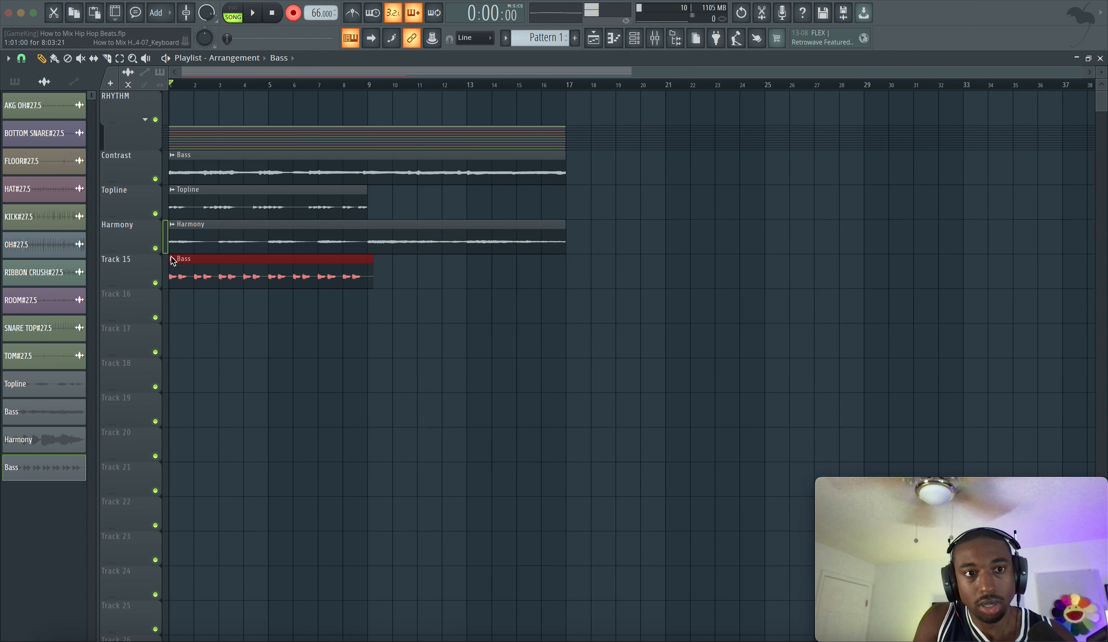
- Insert a track named Contrast above the Topline track and move the new Bass clip onto it
right_click(134, 203)
key("i")
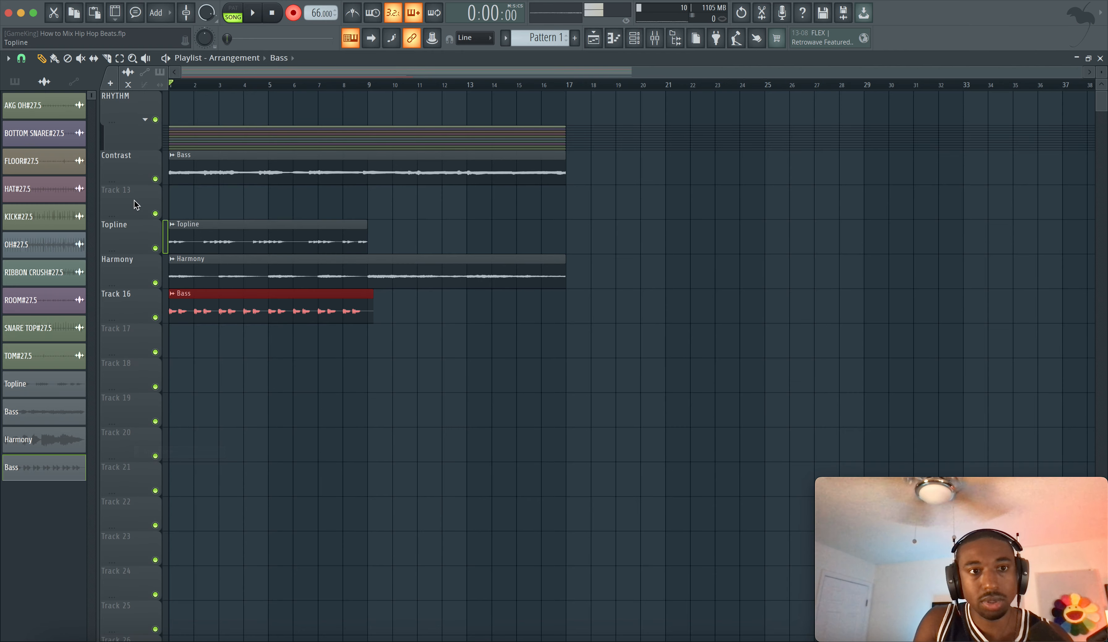
left_click_drag(205, 294, 199, 213)
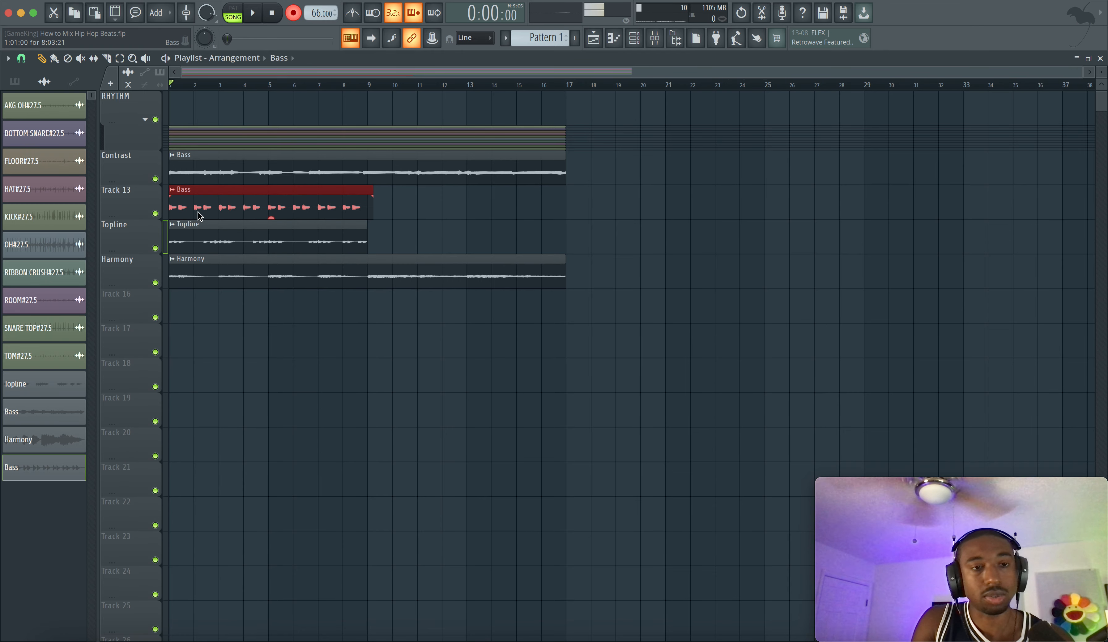
right_click(135, 197)
type("r")
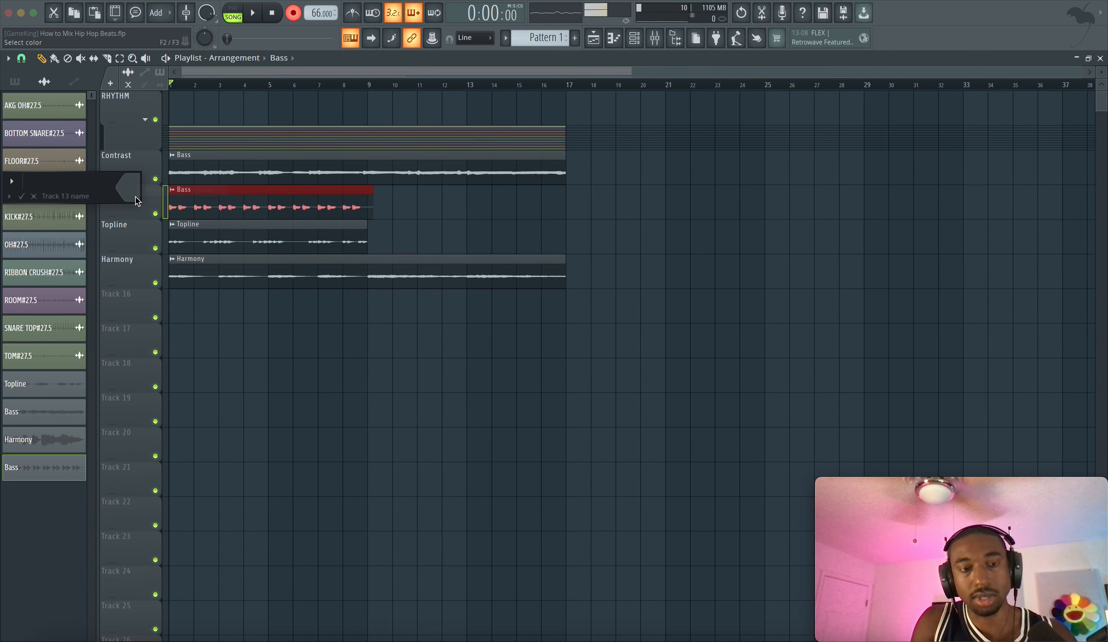
type("Contrast")
key("Return")
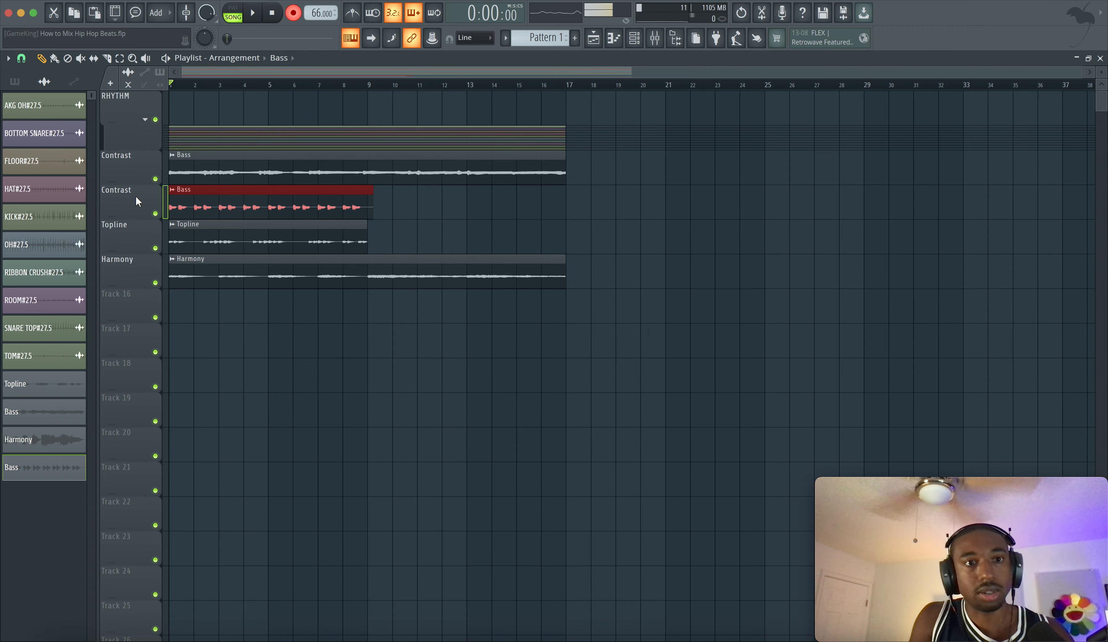
- Slice off the new Bass clip's excess after bar 9 and insert an empty track above Harmony
key("space")
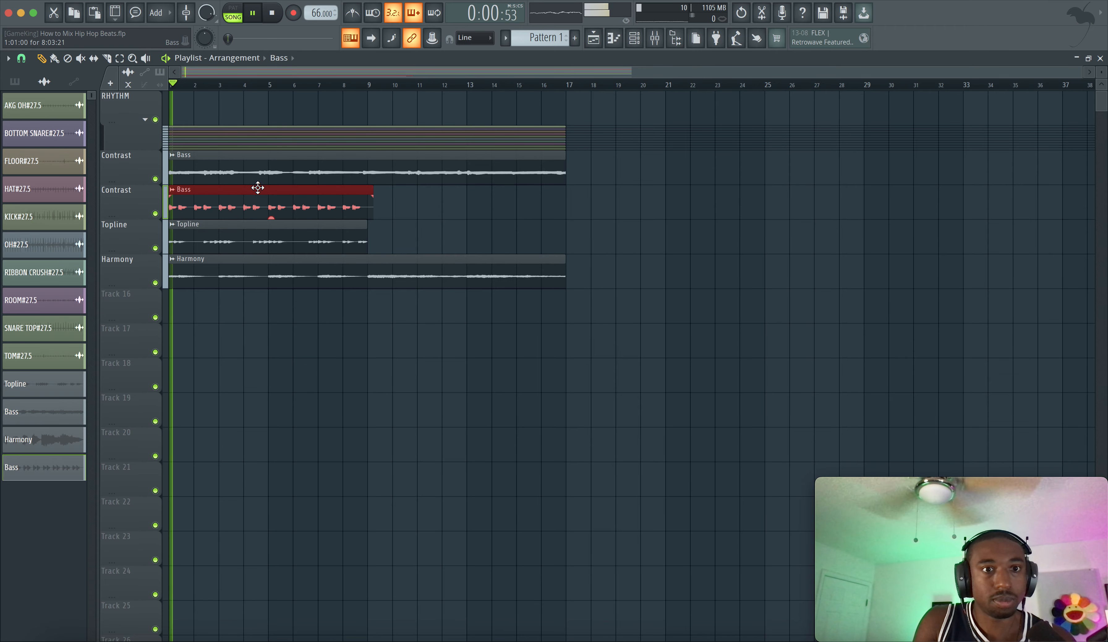
left_click(107, 58)
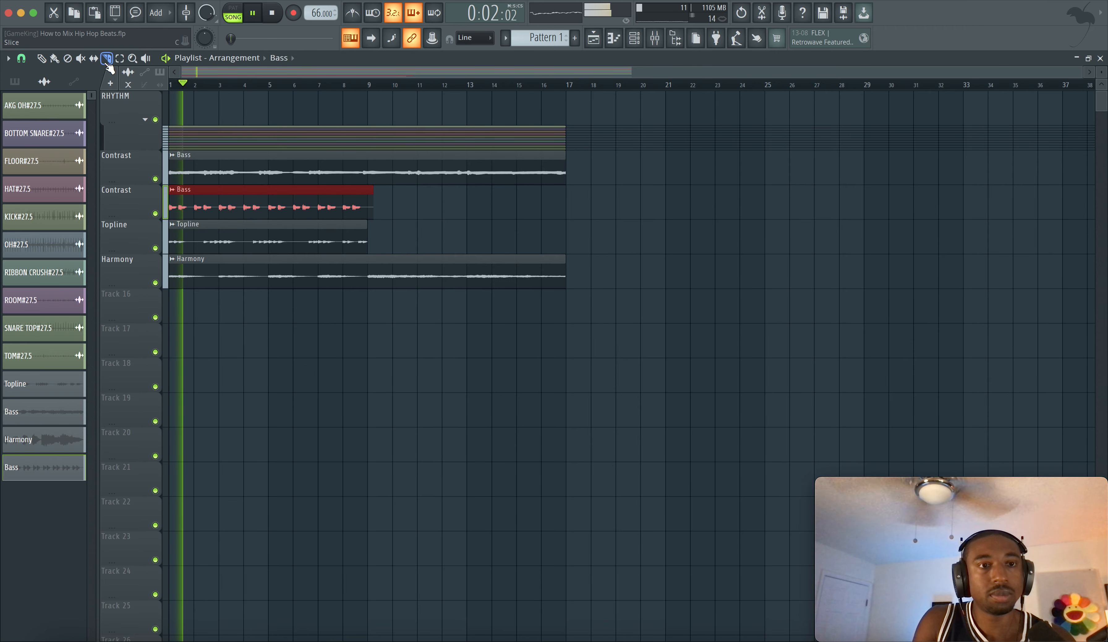
right_click(368, 207)
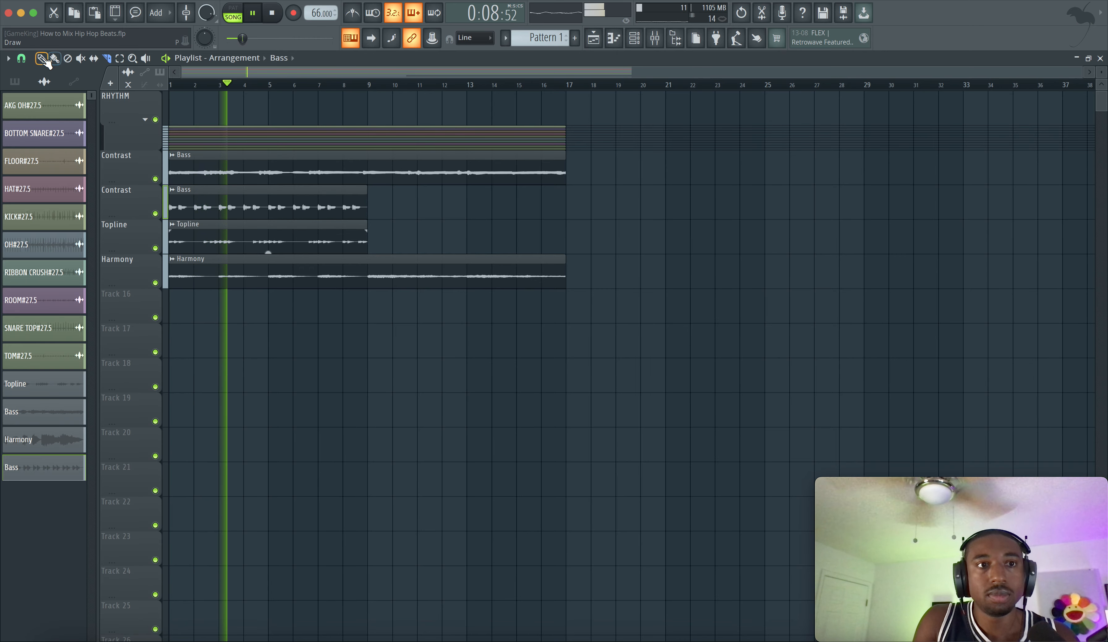
right_click(138, 275)
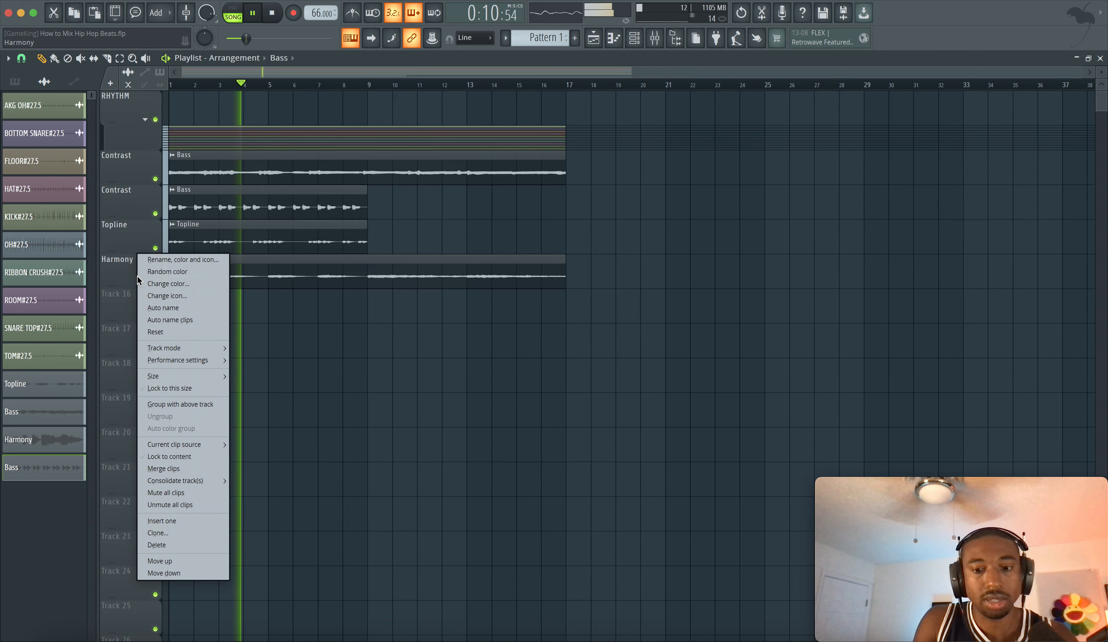
left_click(185, 312)
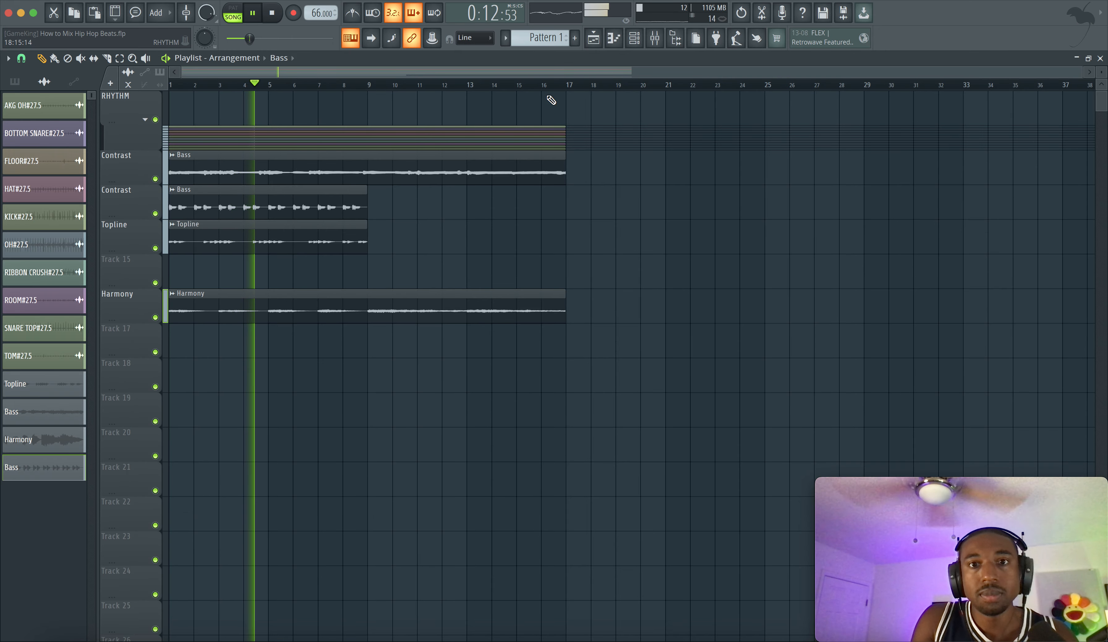
- Route the new Bass clip to free mixer track 15
left_click(656, 40)
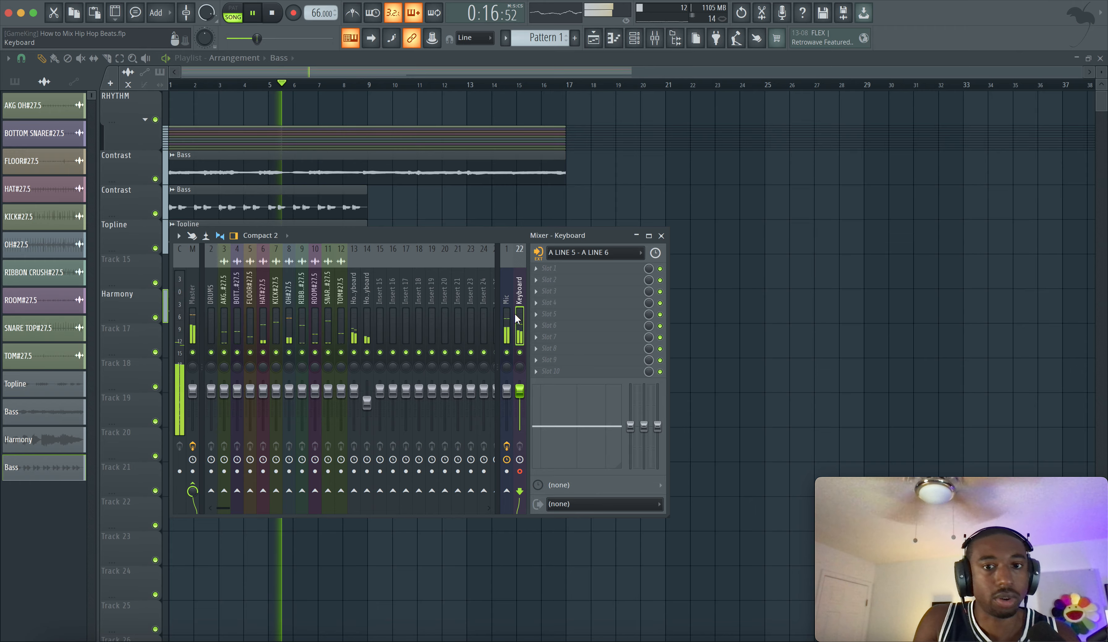
left_click(661, 236)
double_click(210, 200)
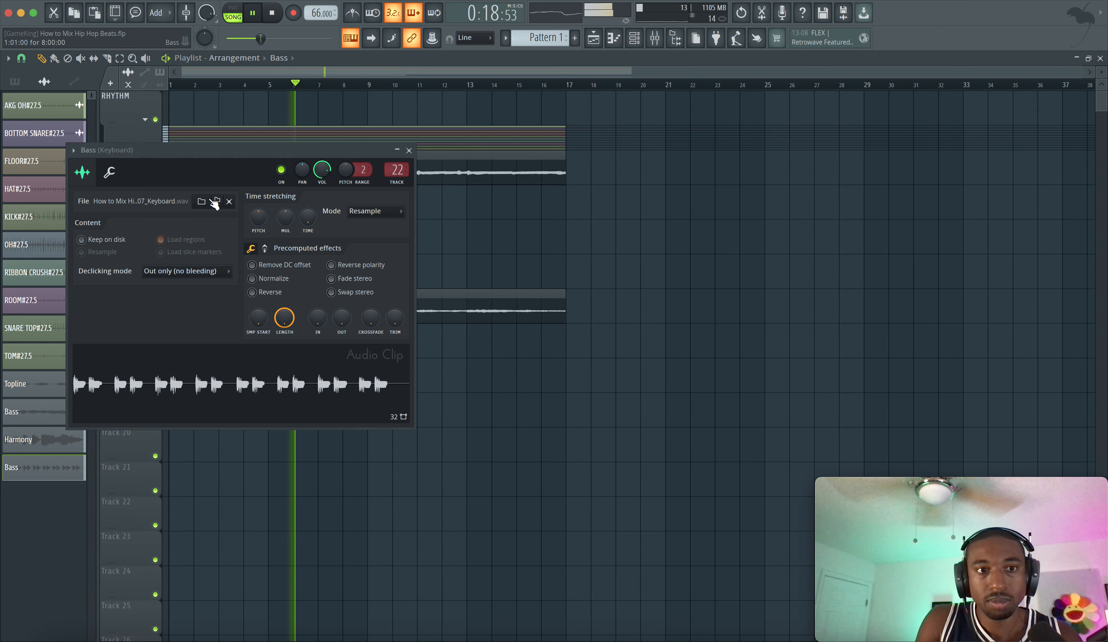
left_click(216, 201)
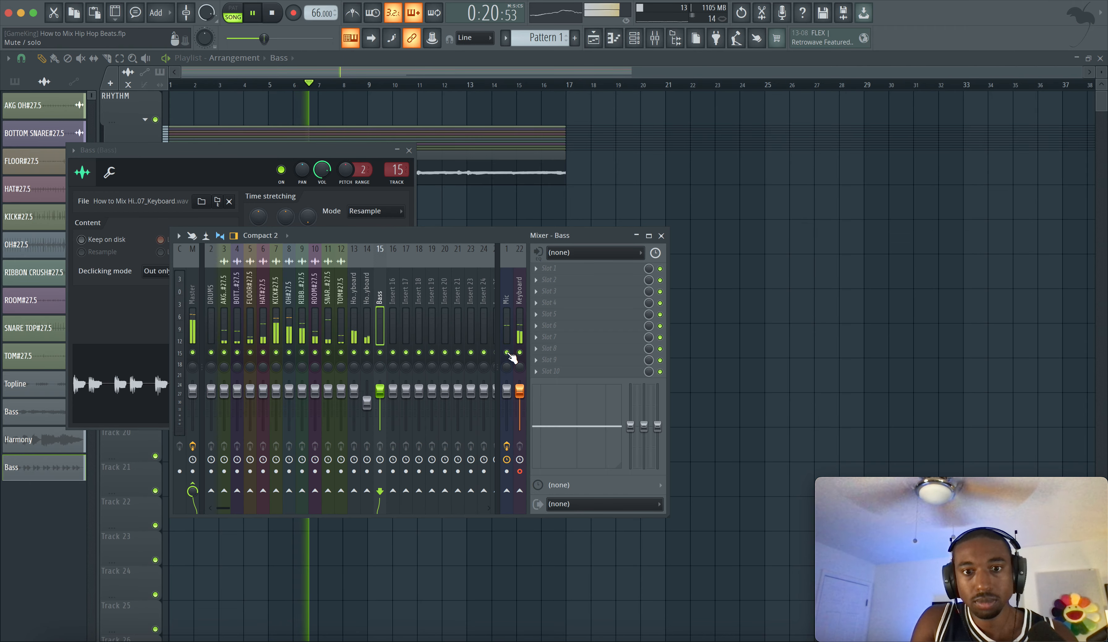
left_click(741, 297)
- Duplicate the new Bass clip on its Contrast track so it fills bars 9 to 17
left_click_drag(365, 194, 316, 198)
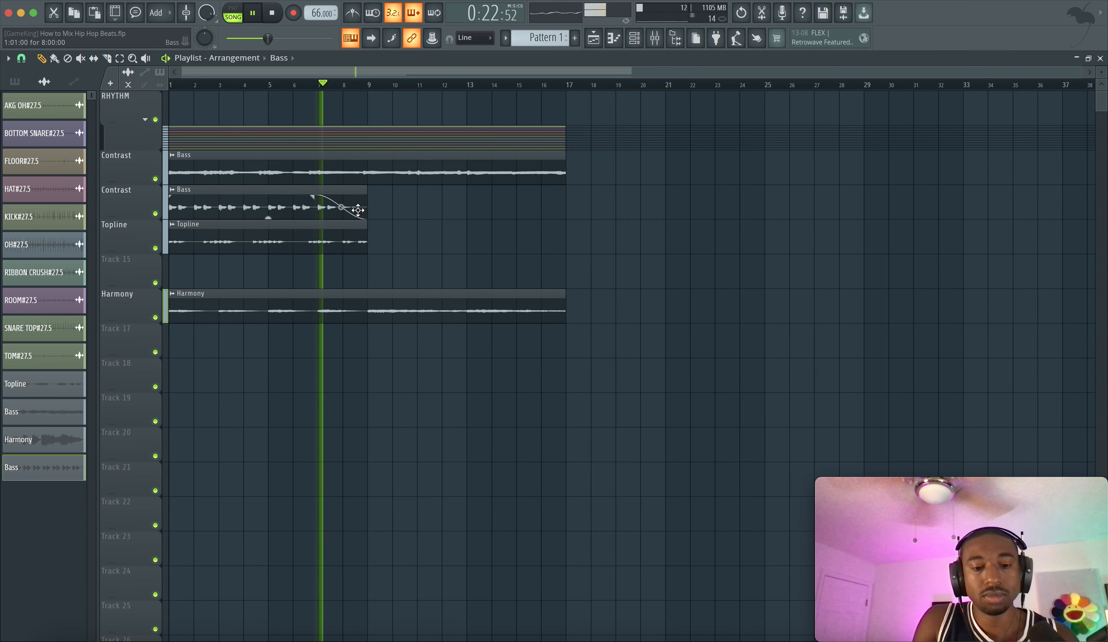
key("super+z")
left_click_drag(424, 215, 326, 203)
left_click_drag(221, 207, 402, 200)
left_click(455, 181)
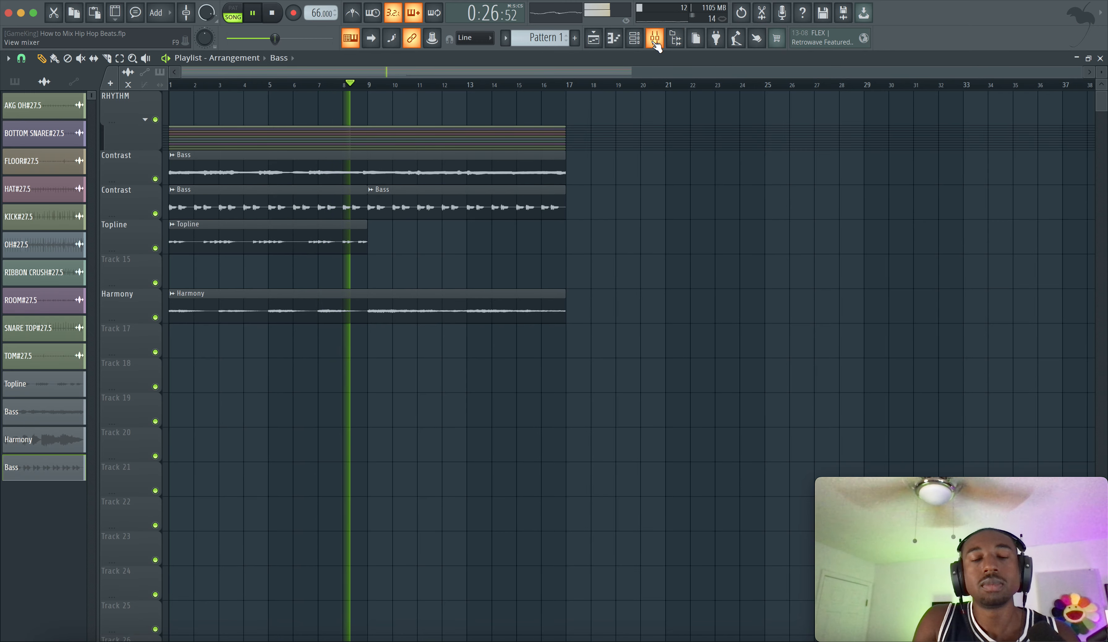
left_click(394, 253)
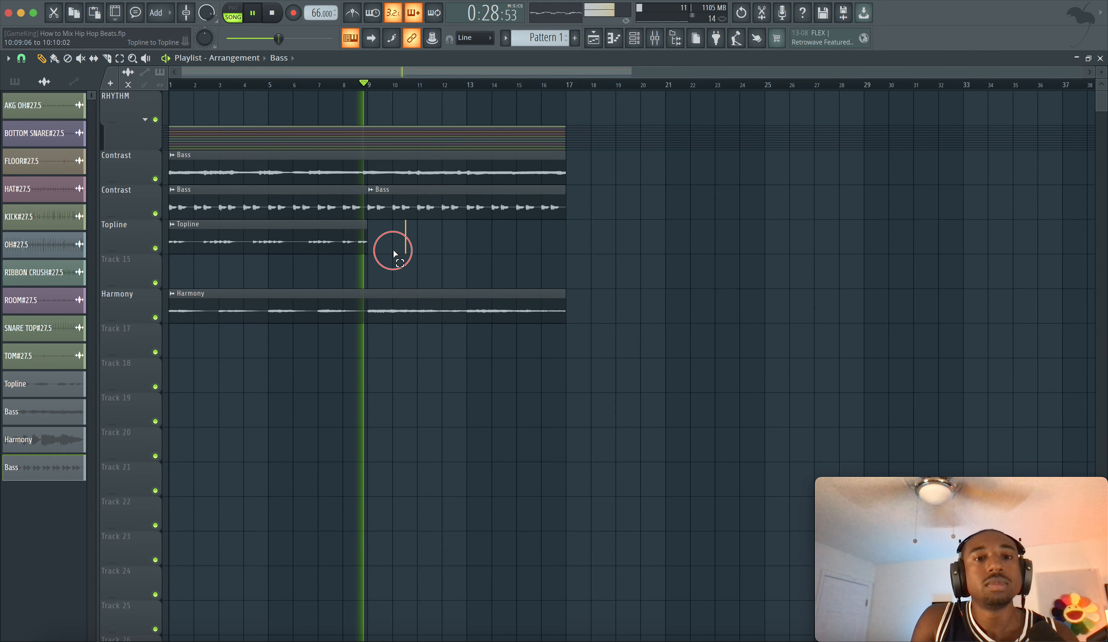
left_click_drag(393, 253, 259, 246)
left_click(267, 273, "super")
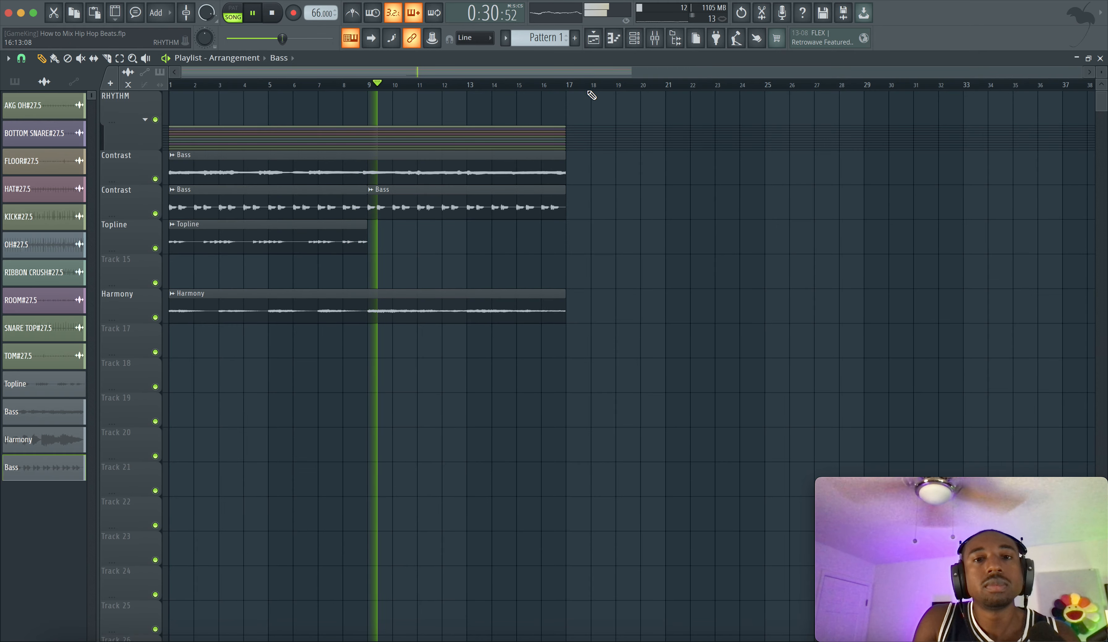
- Mute the Mic track in the mixer and restart the arrangement from the beginning
left_click(655, 39)
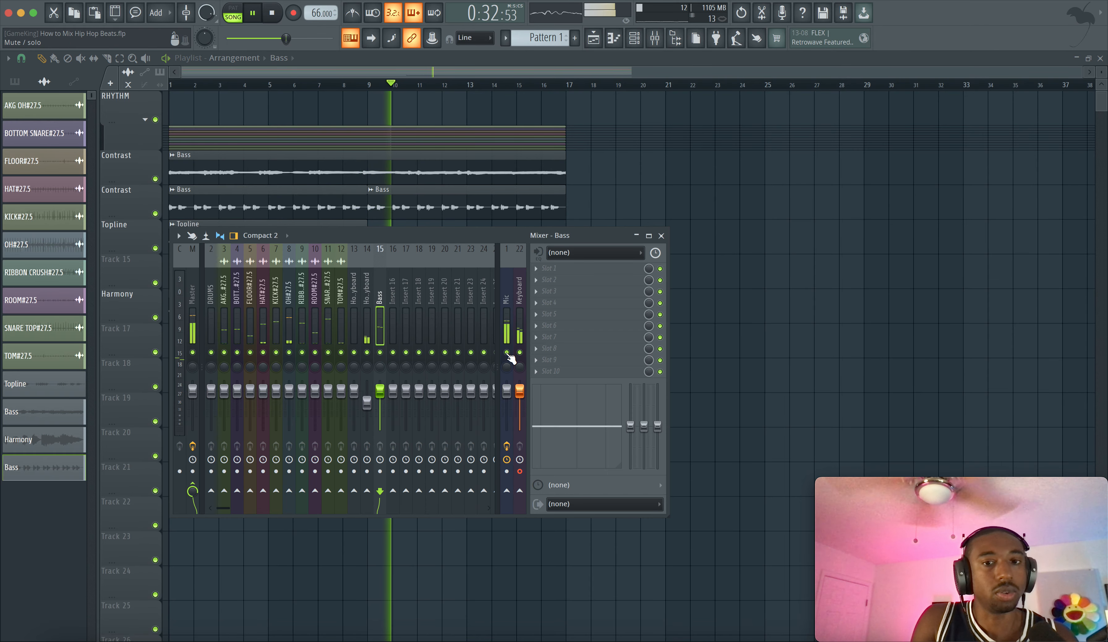
key("space")
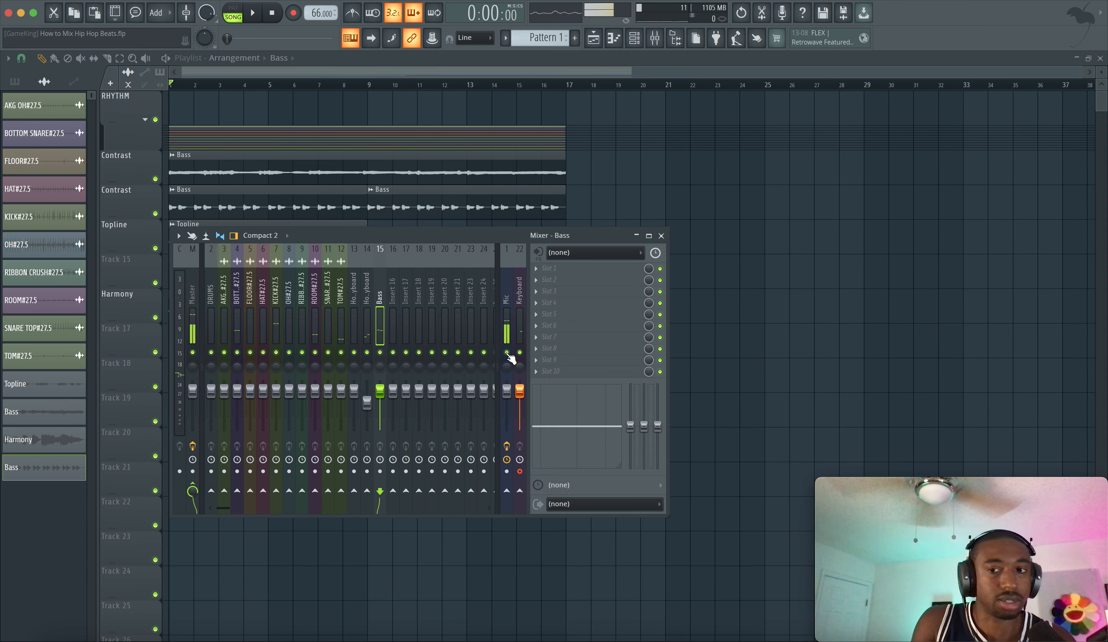
key("space")
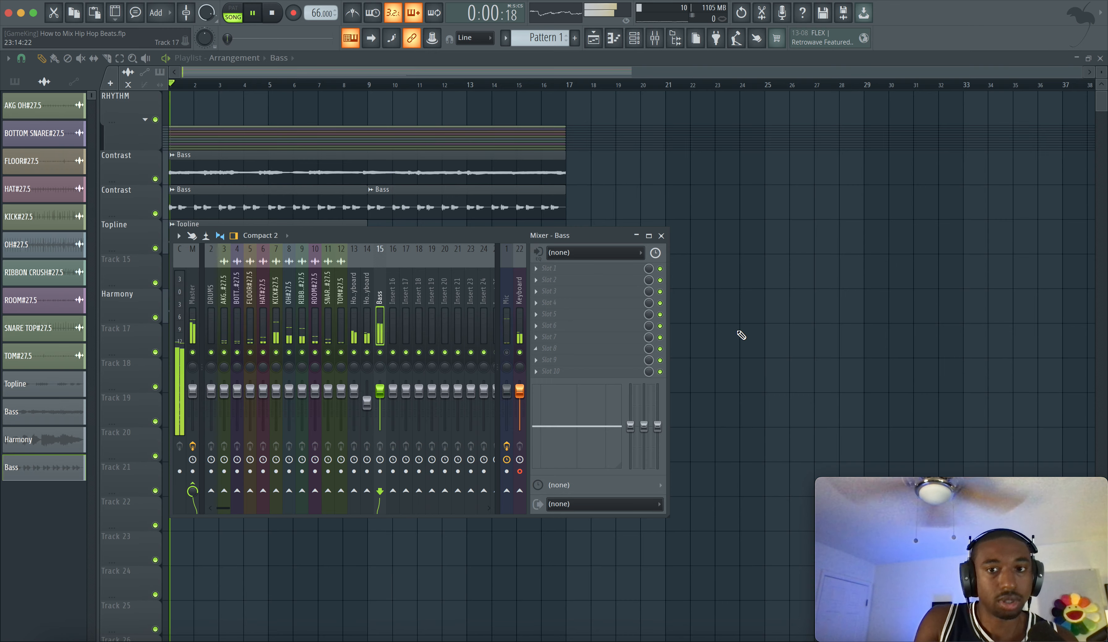
right_click(741, 333)
left_click(655, 42)
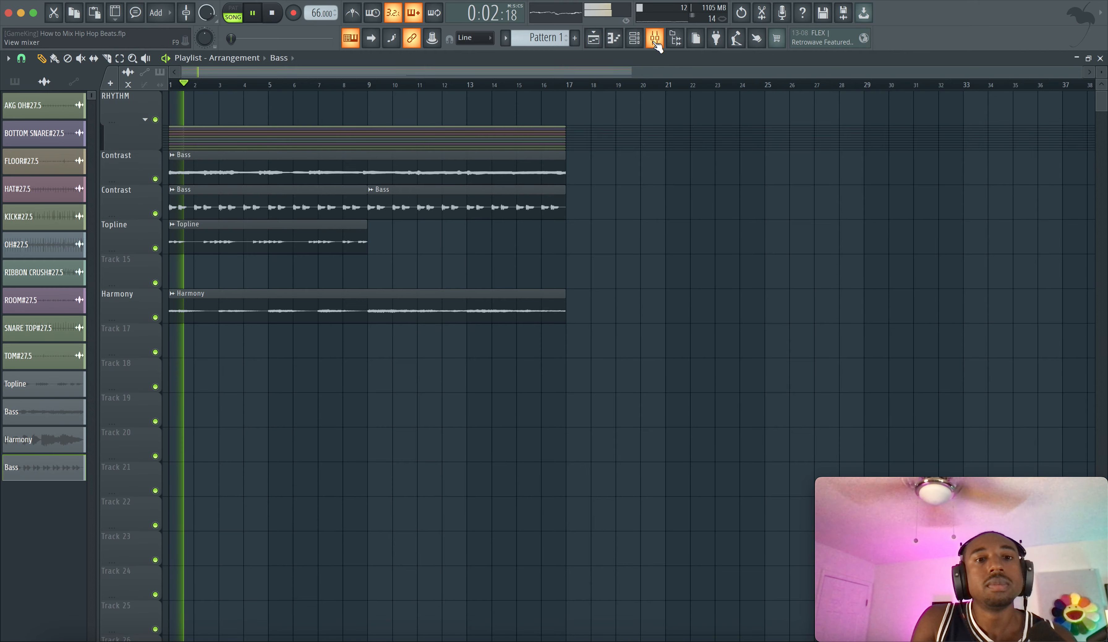
- Route the Harmony clip to free mixer track 16
left_click(655, 50)
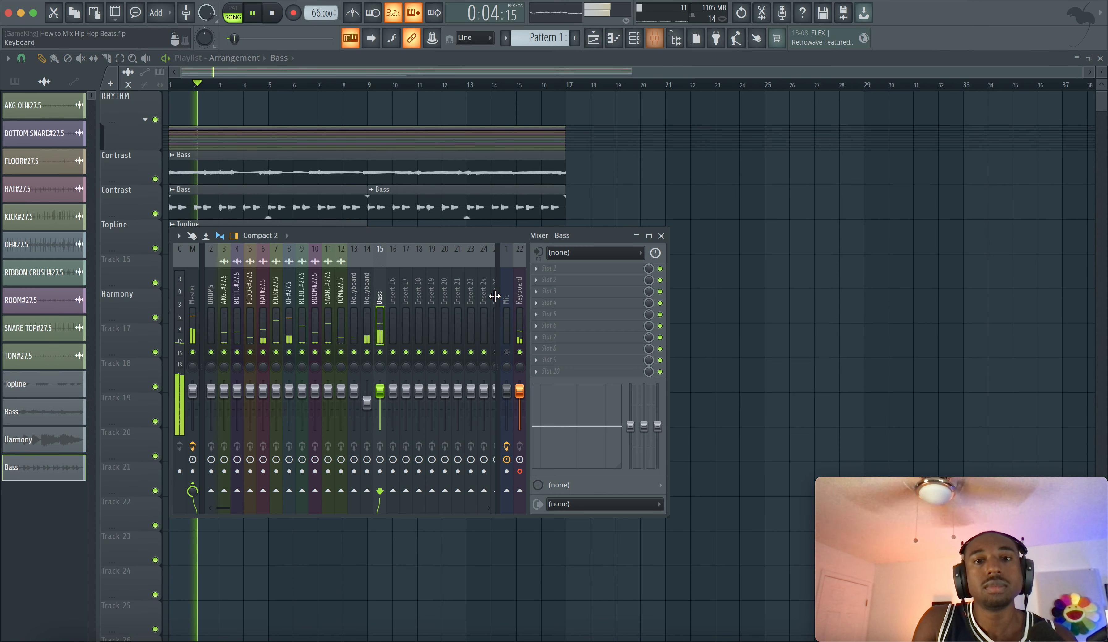
right_click(734, 264)
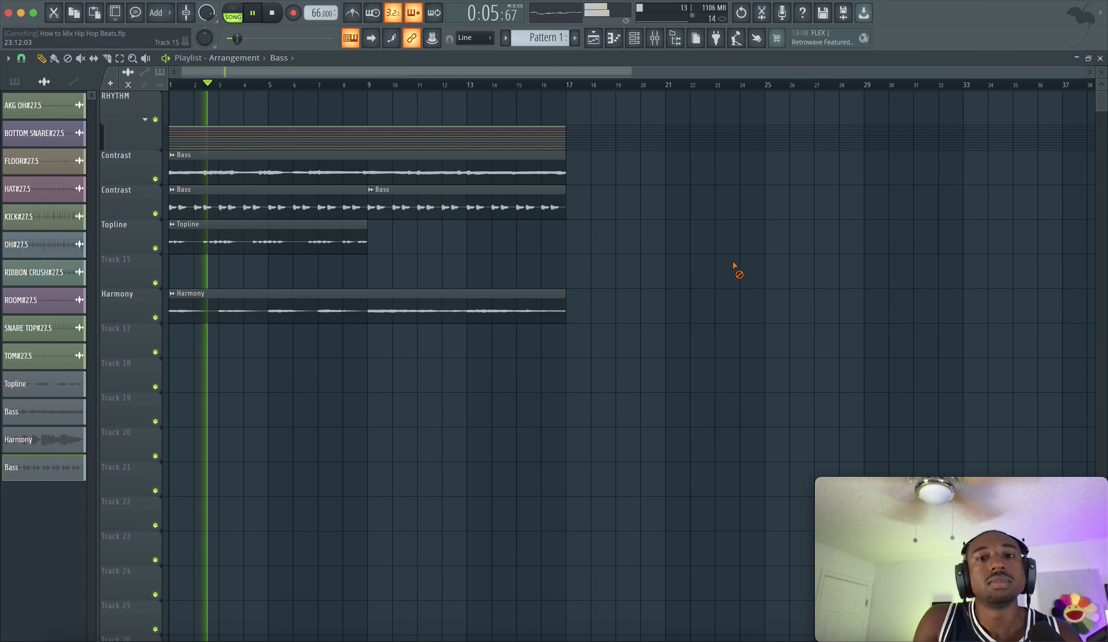
double_click(419, 310)
key("F9")
right_click(779, 232)
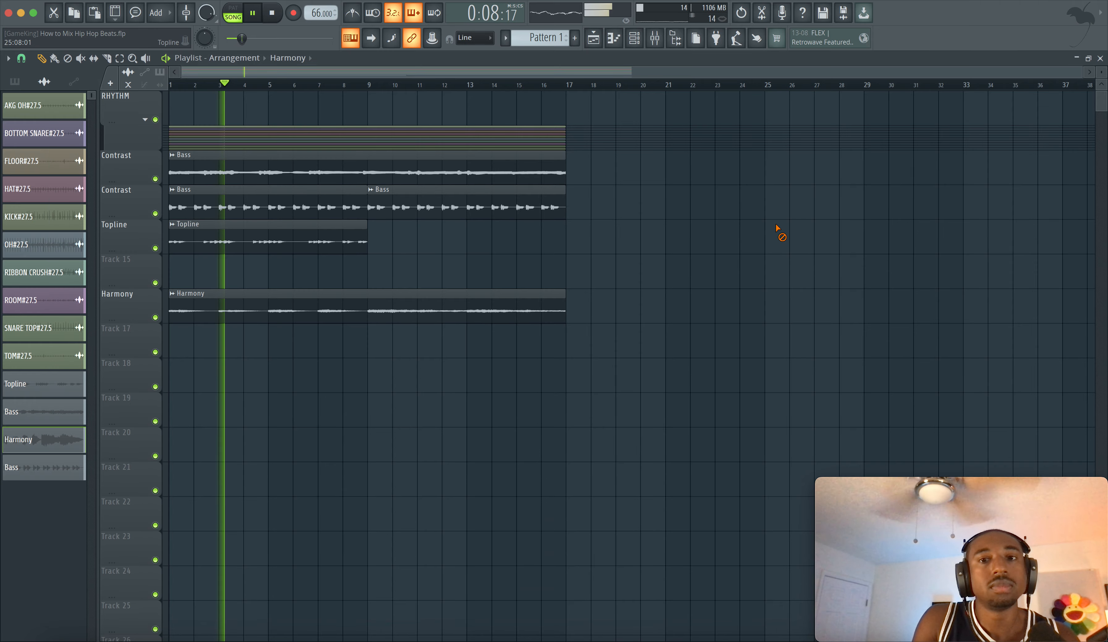
- Check the mixer track assignments of the first Contrast track's Bass clip and the Topline clip
left_click(425, 172)
double_click(425, 171)
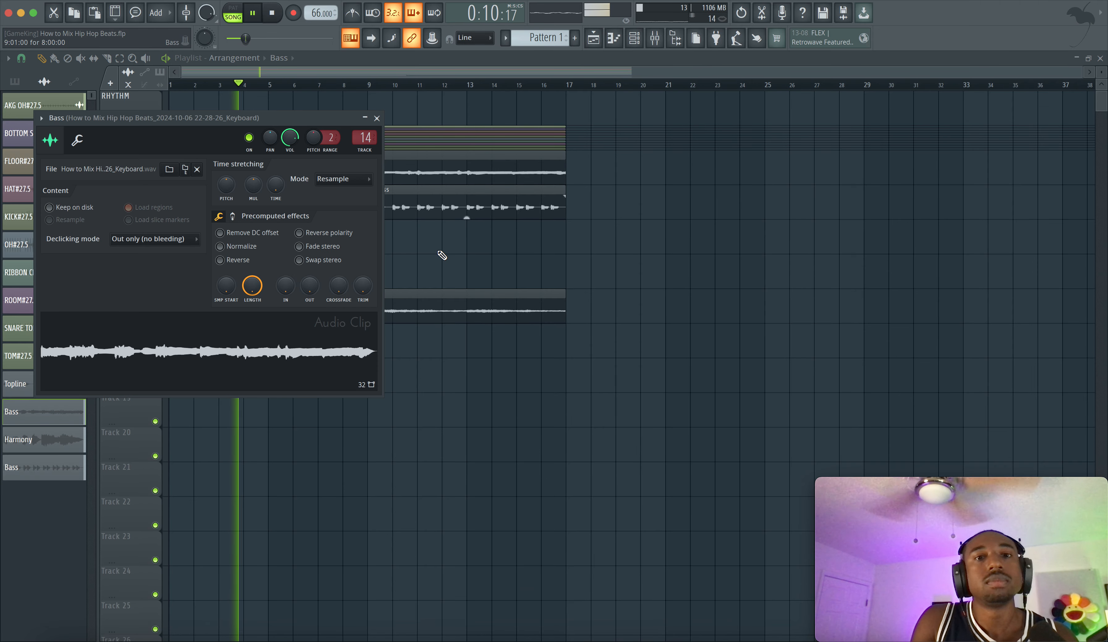
right_click(421, 252)
double_click(344, 243)
right_click(488, 227)
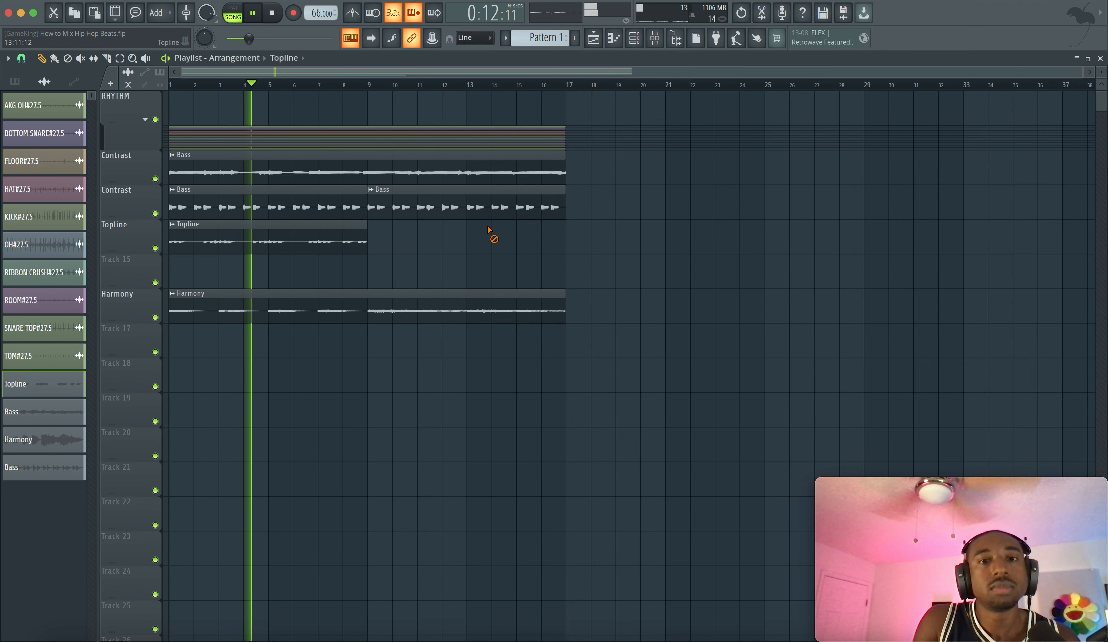
- Select the Keyboard track in the mixer and play the arrangement past bar 11 before stopping it
key("F9")
left_click(523, 303)
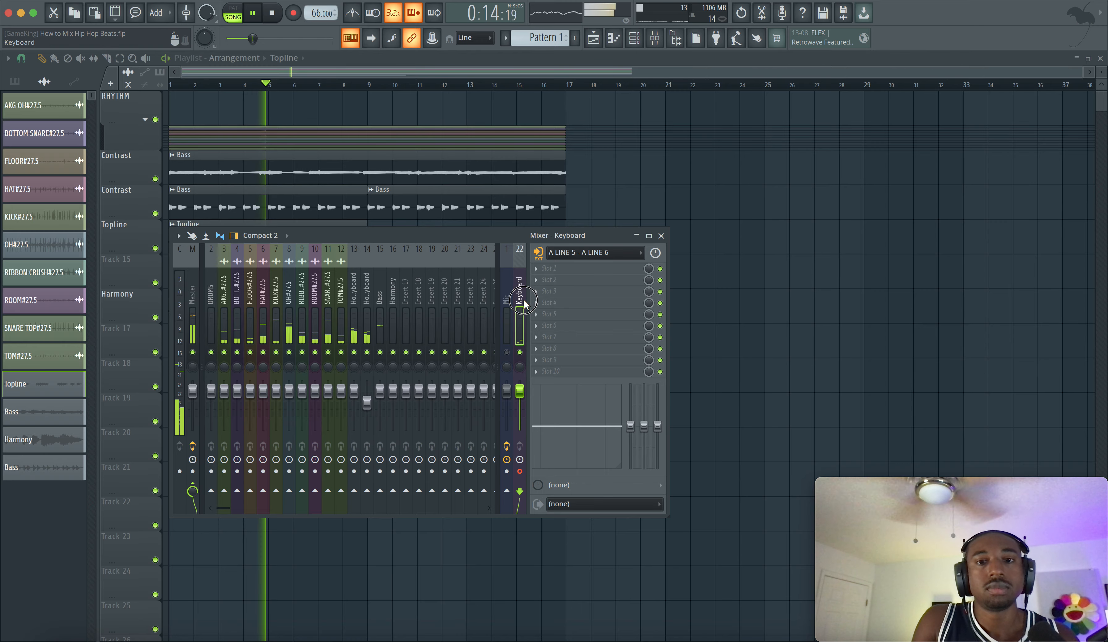
key("F9")
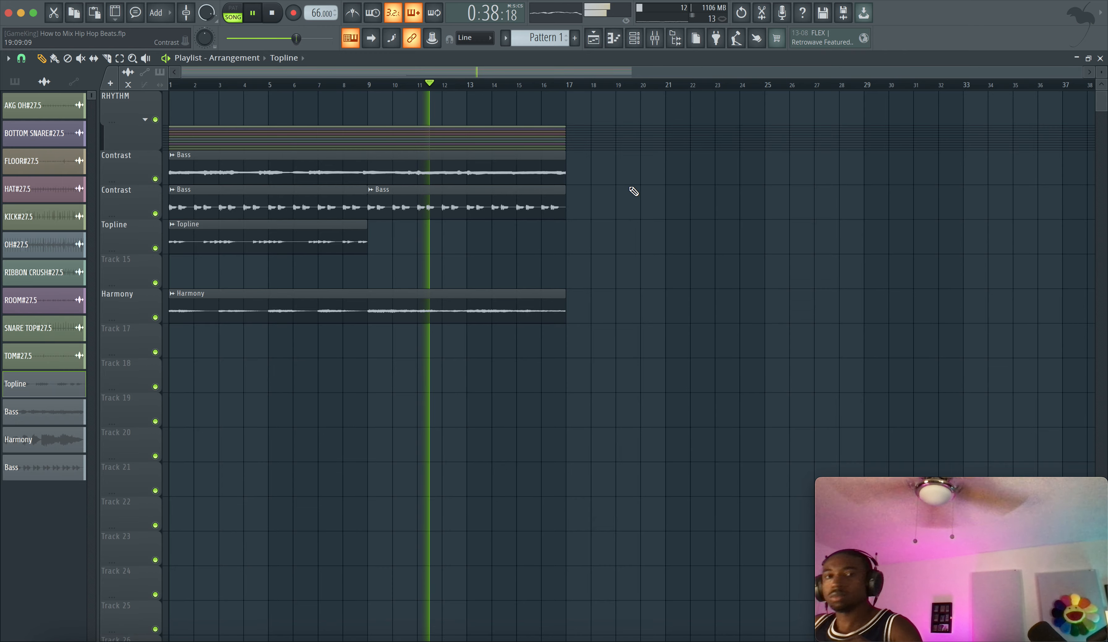
key("space")
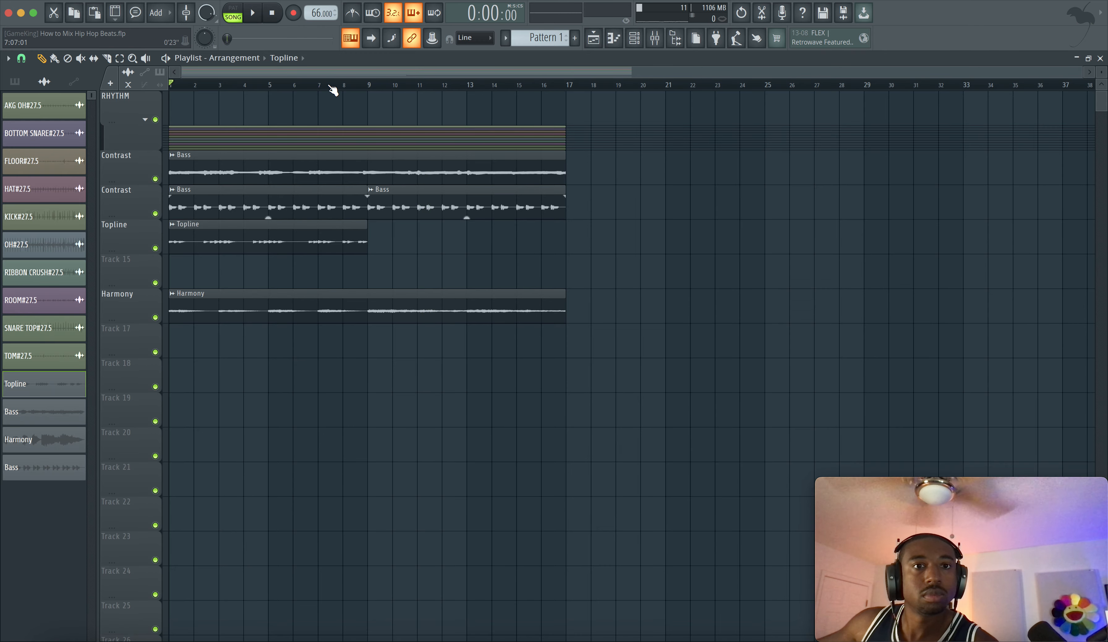
- Record a new keyboard part over the arrangement from bar 8 to past bar 17, and stop the recording
key("space")
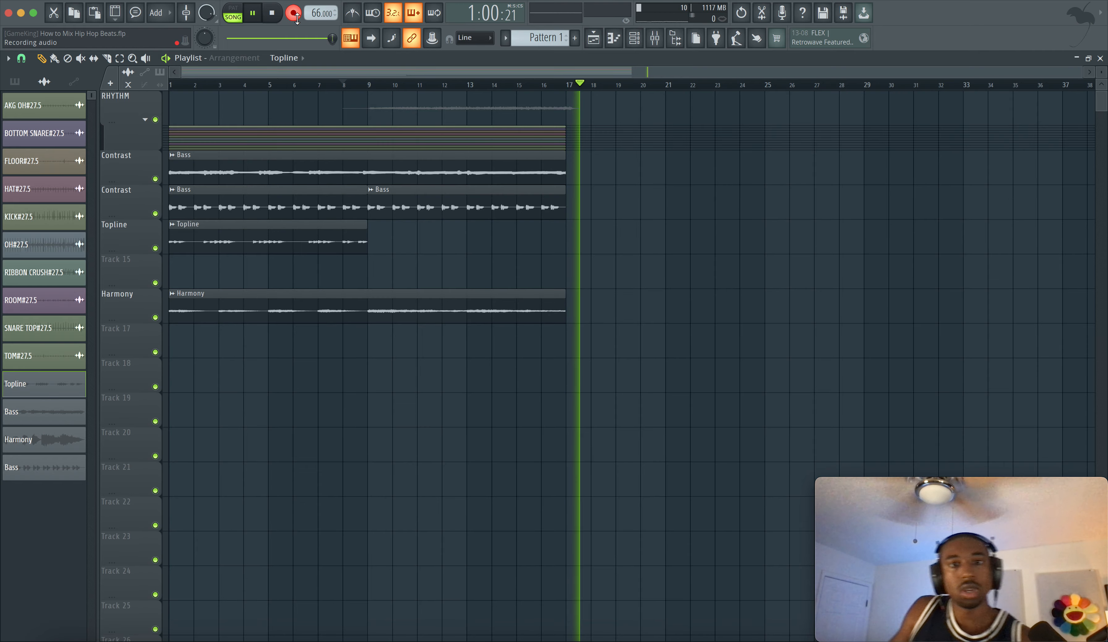
left_click(655, 38)
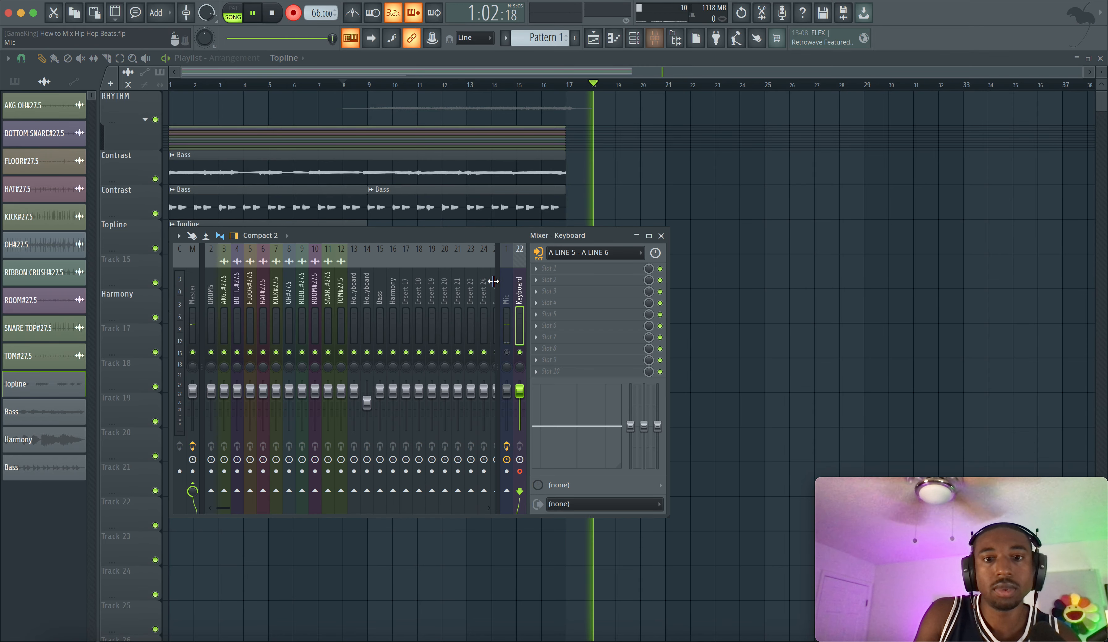
key("space")
left_click(701, 306)
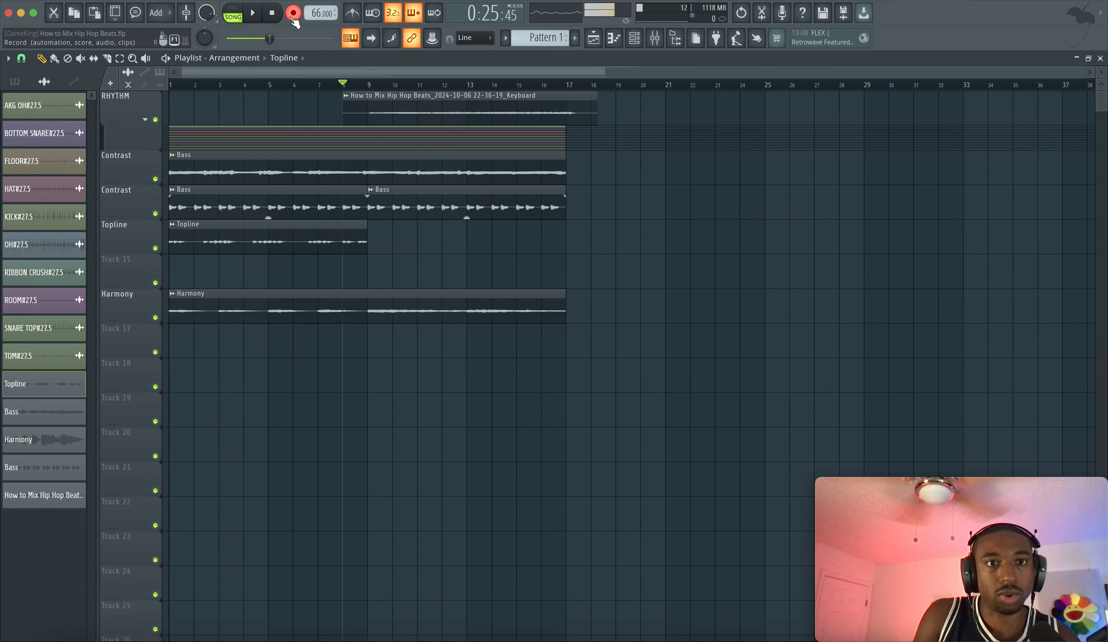
- Route the newly recorded Keyboard clip to free mixer track 17
double_click(394, 110)
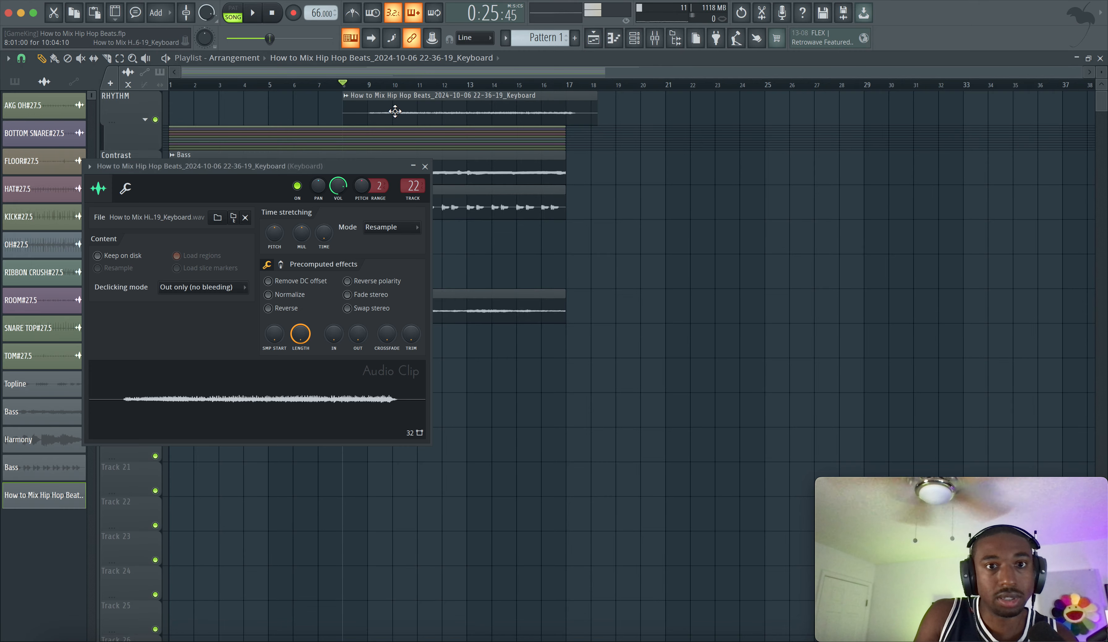
key("super+l")
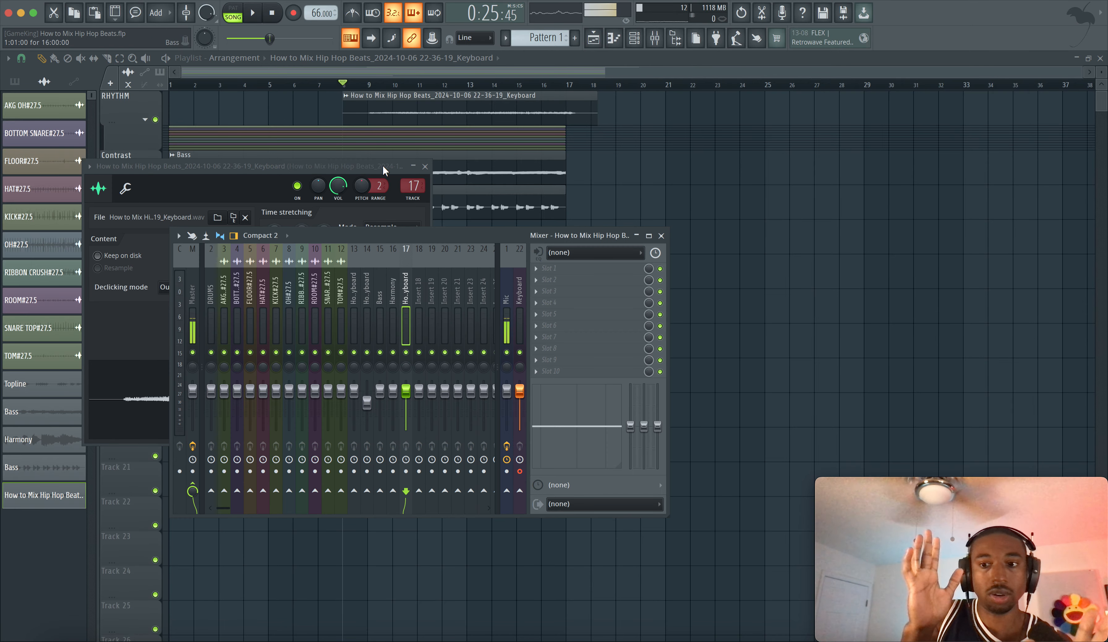
left_click(700, 267)
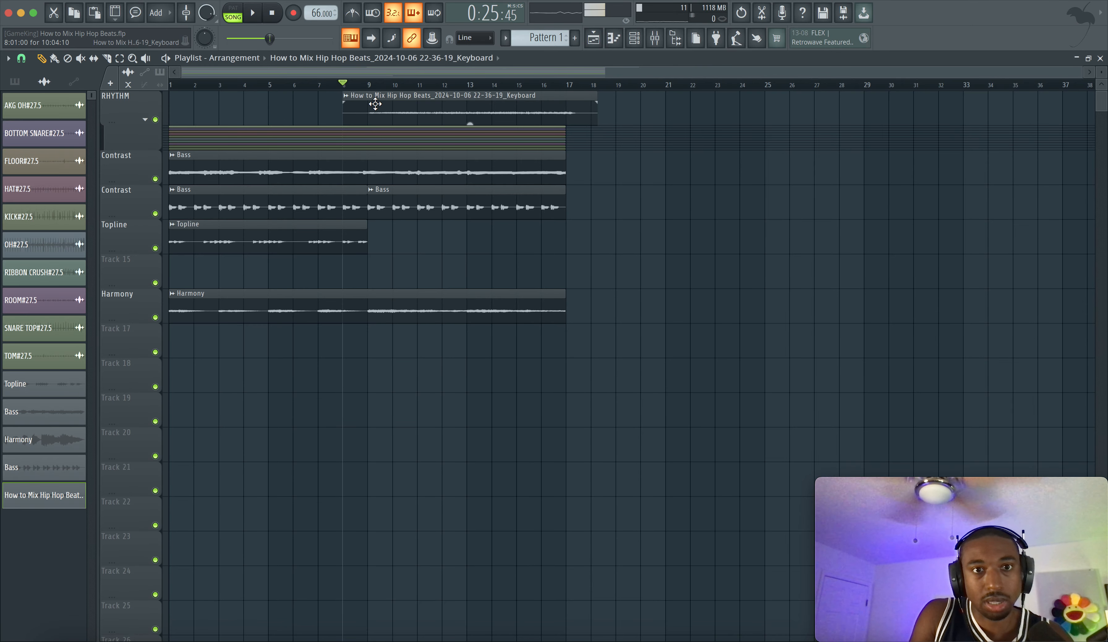
- Move the new Keyboard clip down to Track 15 and rename that track Topline
left_click_drag(395, 104, 391, 272)
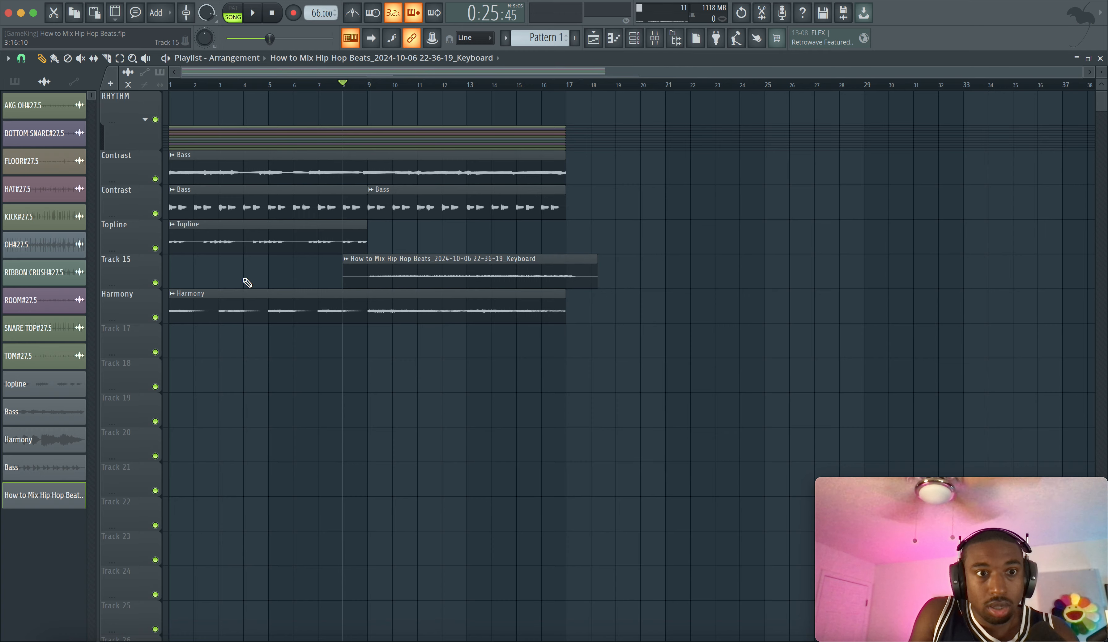
right_click(117, 262)
left_click(116, 263)
type("Topline")
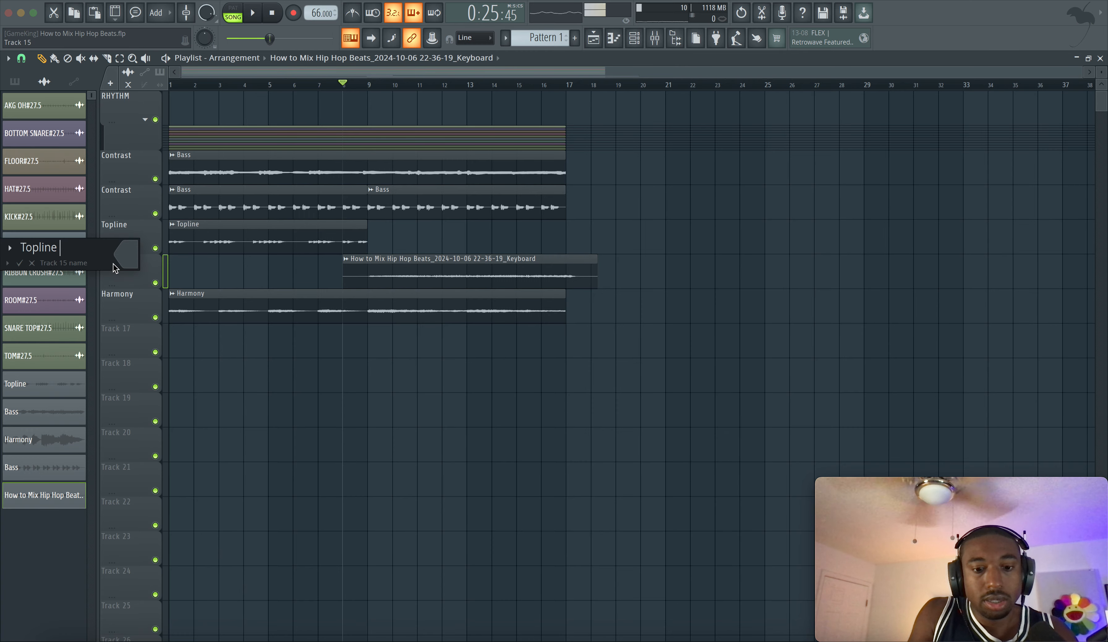
key("Return")
right_click(347, 265)
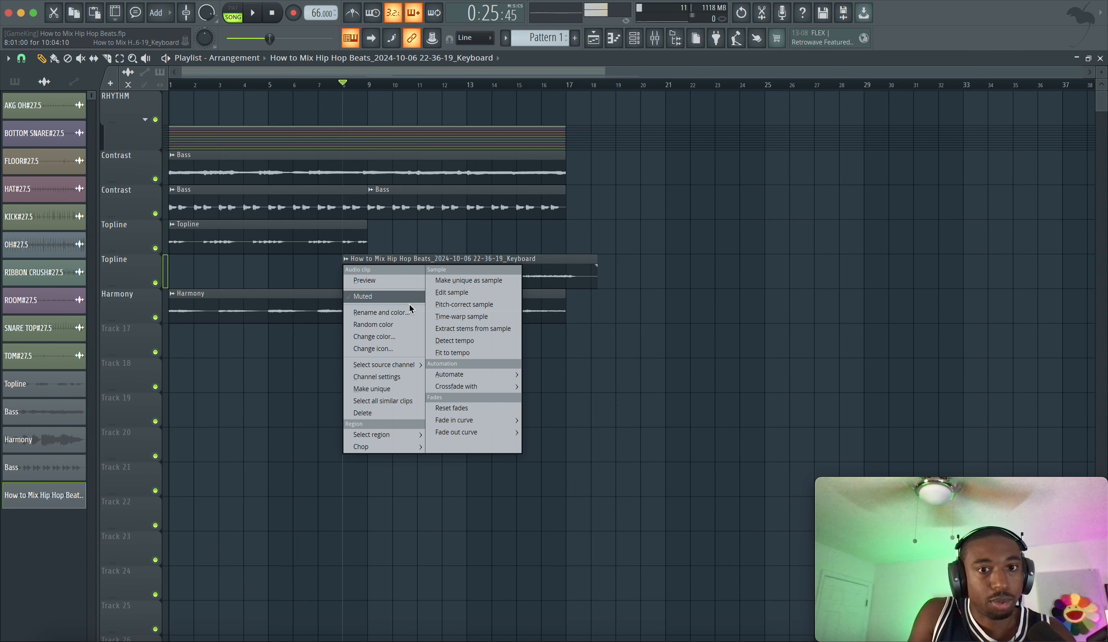
left_click(398, 240)
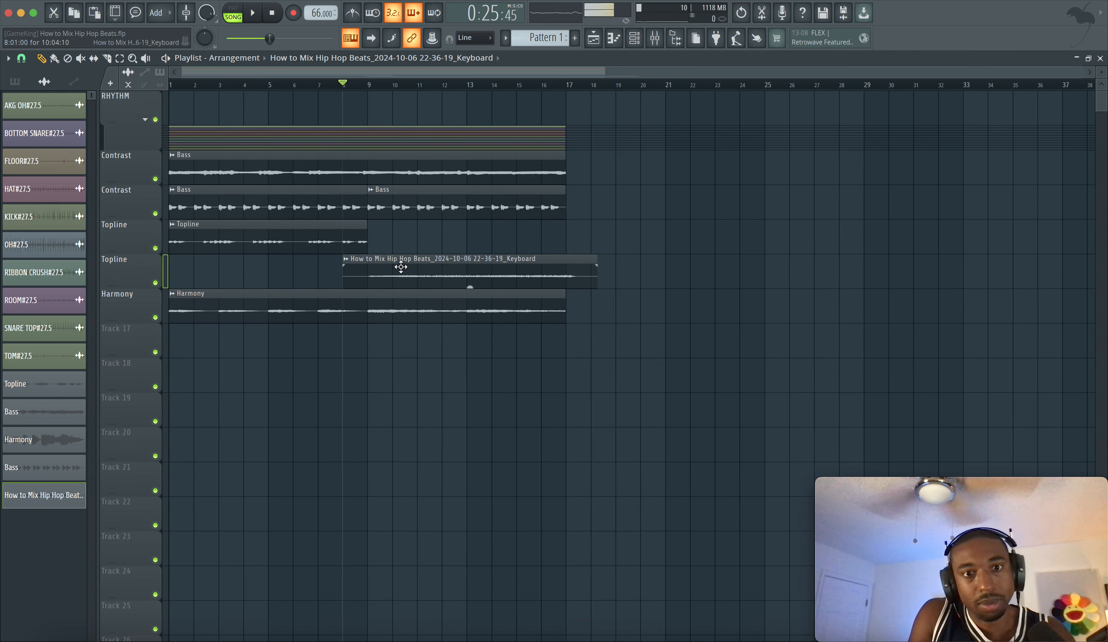
double_click(401, 272)
key("Escape")
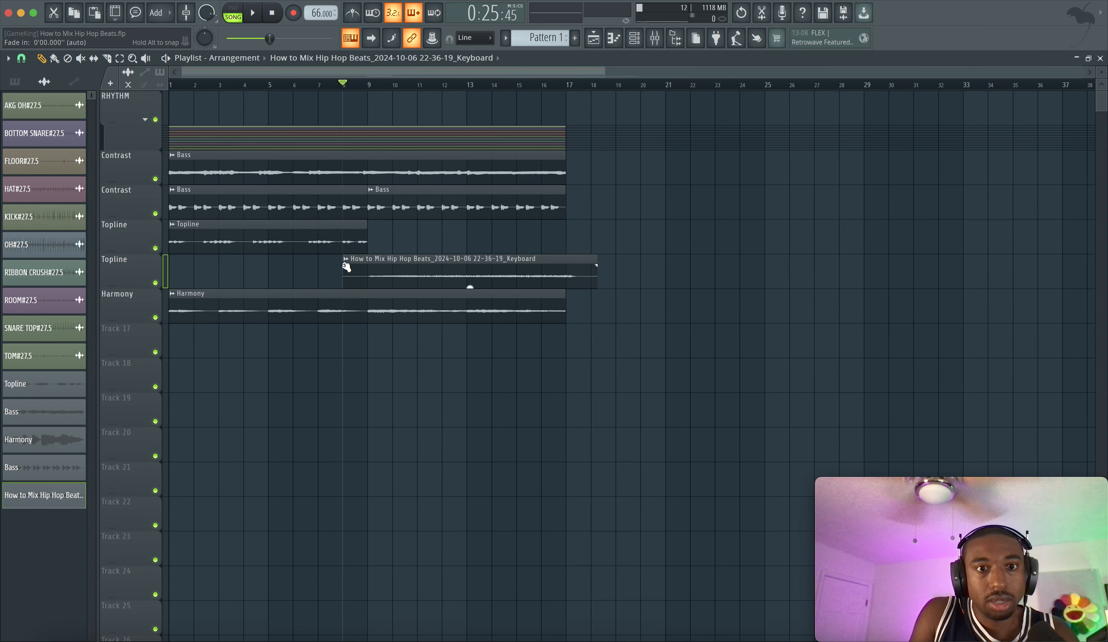
- Rename the recorded Keyboard clip on the second Topline track as Topline
right_click(347, 263)
key("F2")
type("T")
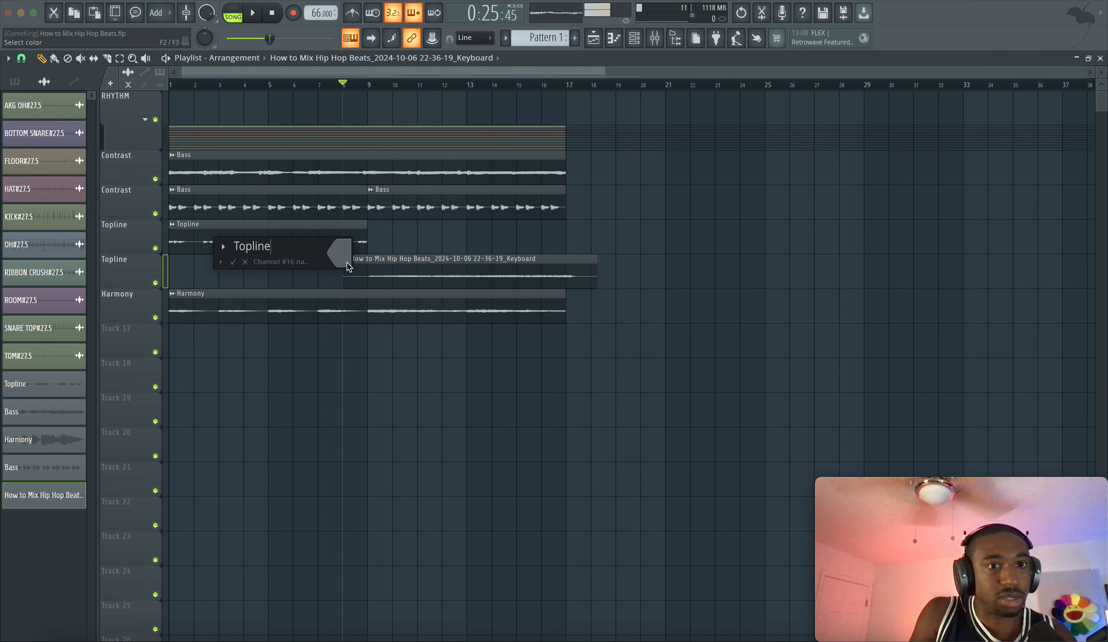
type("opline")
key("Return")
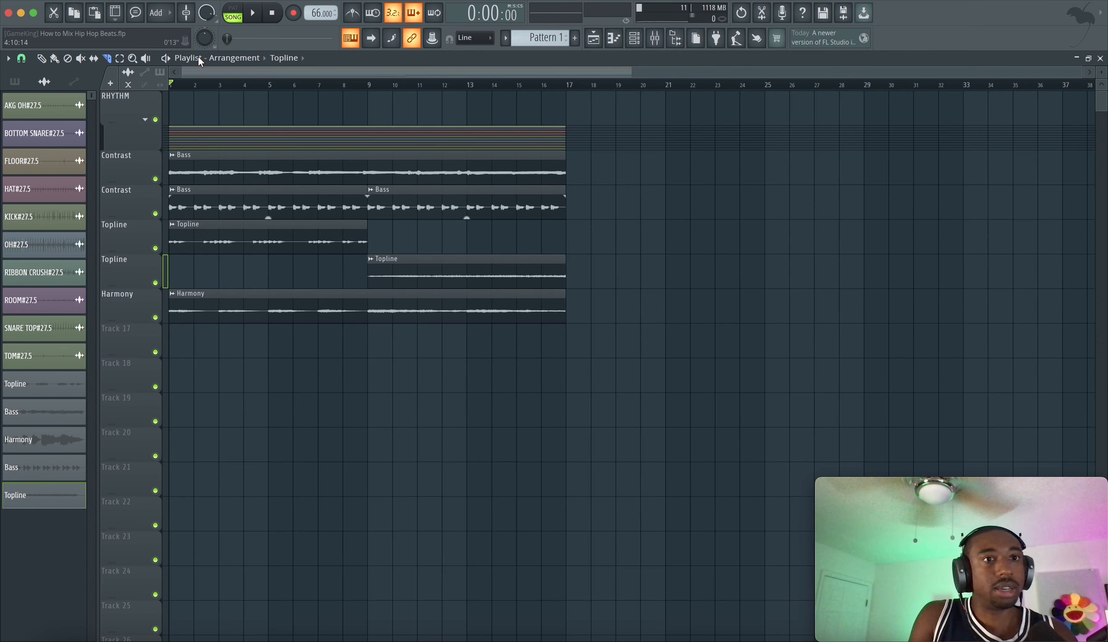
- Play the arrangement from the beginning with the Mic track muted in the mixer
key("space")
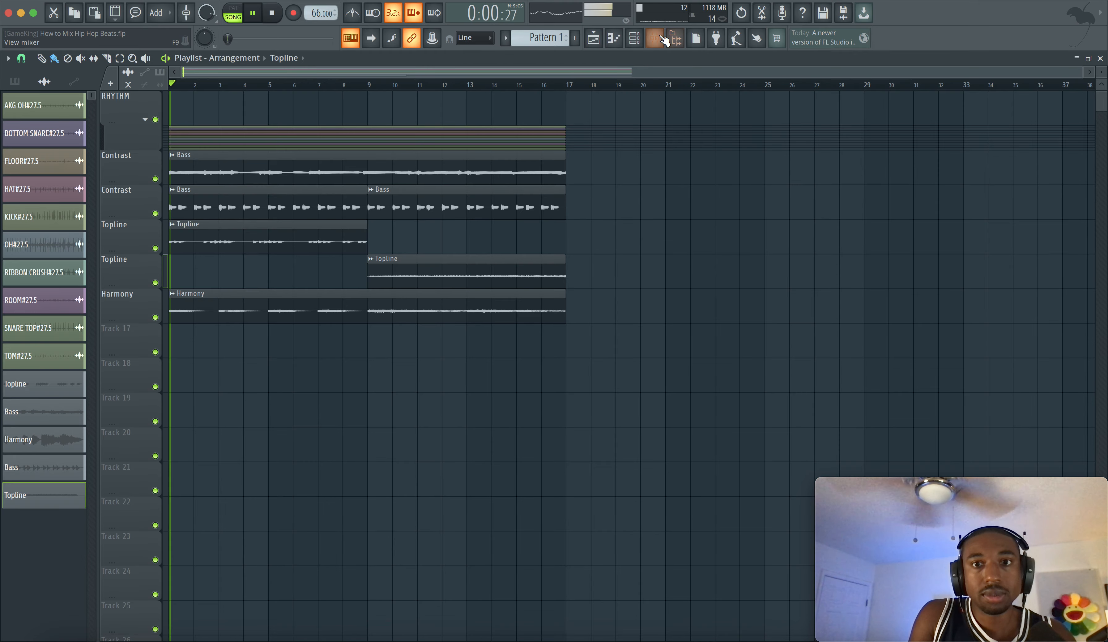
key("F9")
left_click(507, 353)
left_click(709, 321)
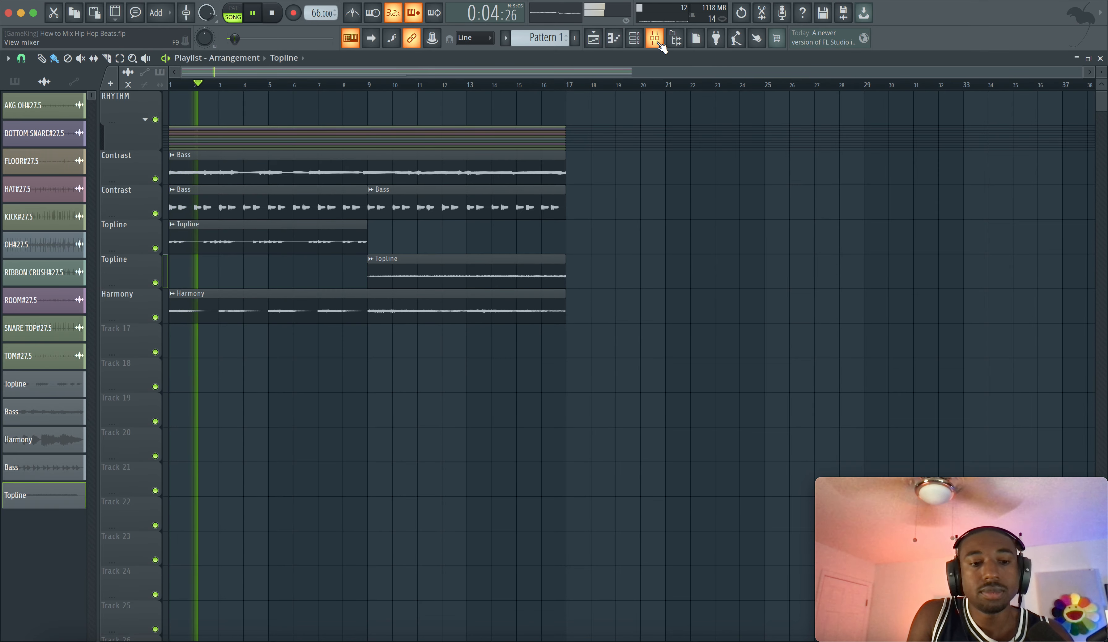
left_click(580, 338)
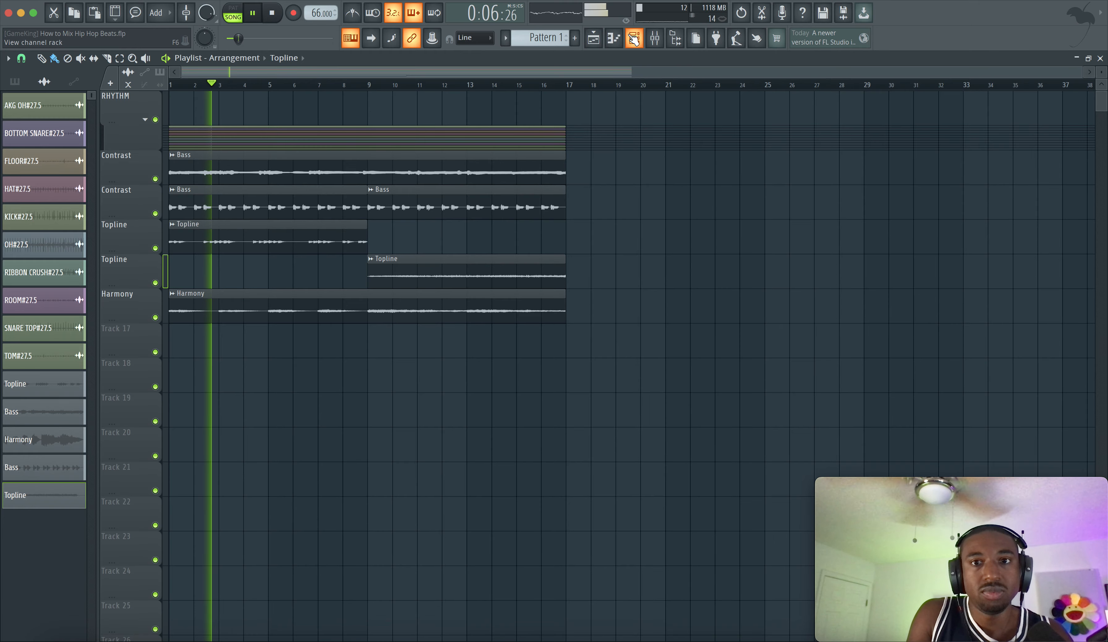
key("F9")
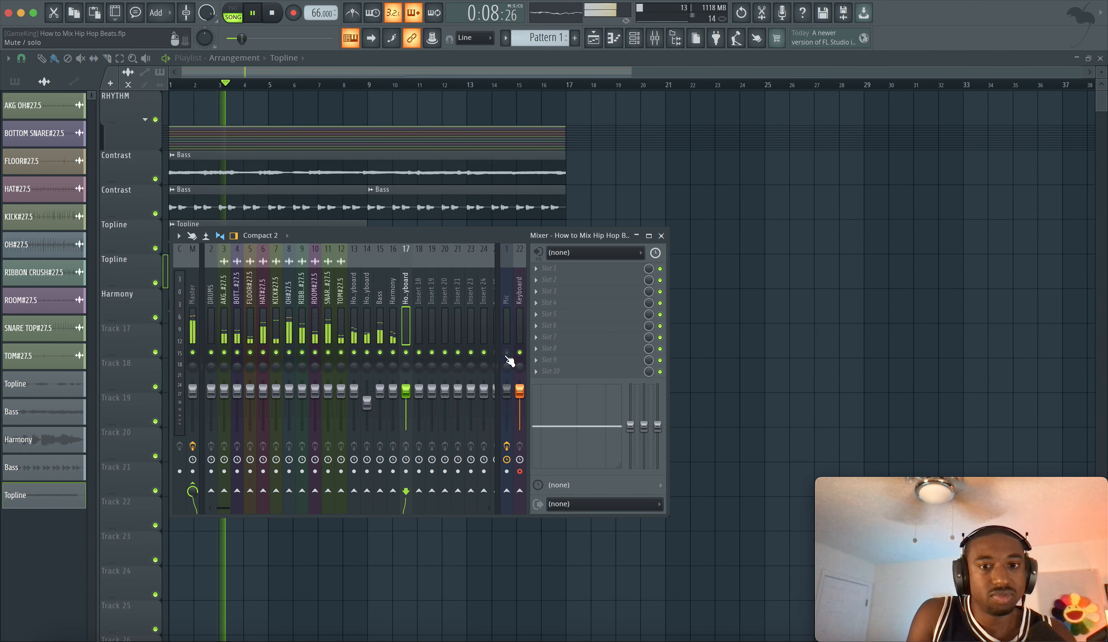
left_click(507, 352)
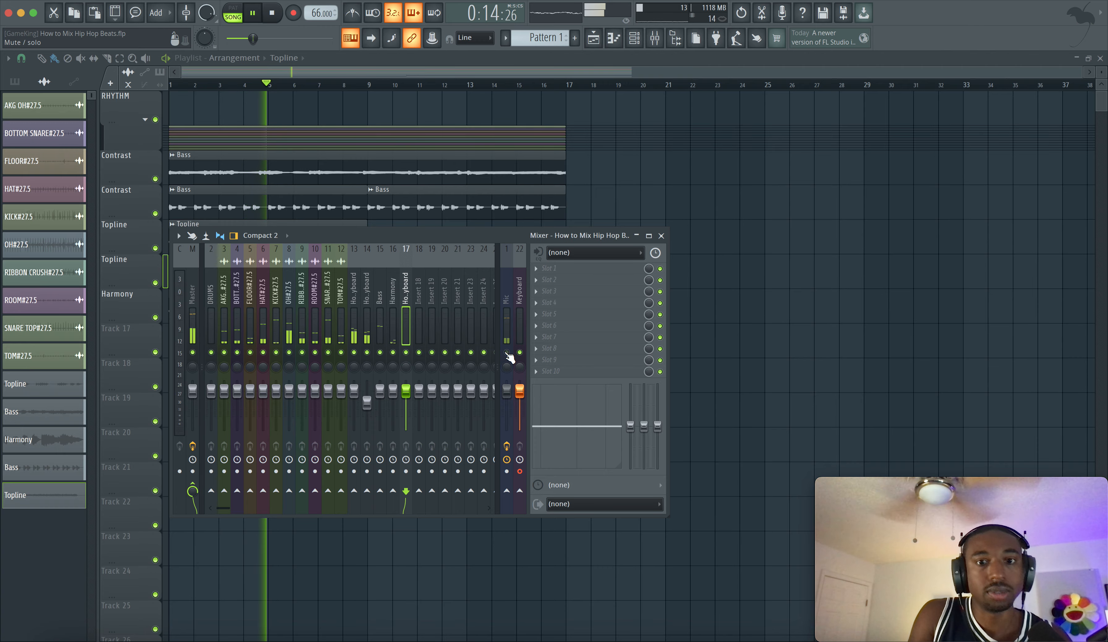
key("F9")
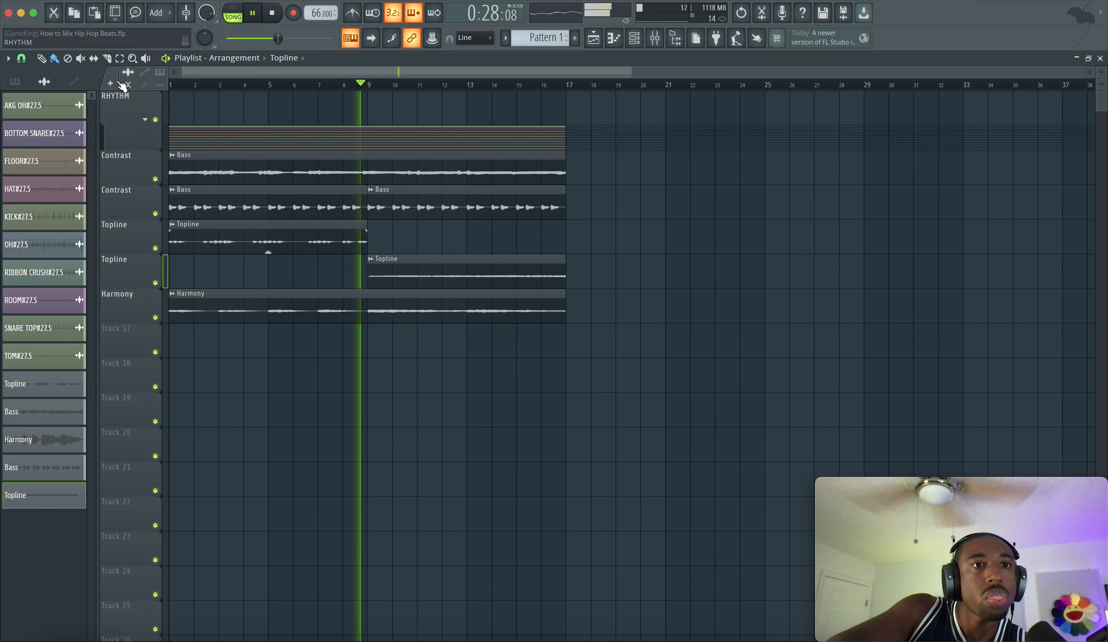
- Slice the Harmony clip at bar 9 and stop the arrangement's playback
left_click(367, 302)
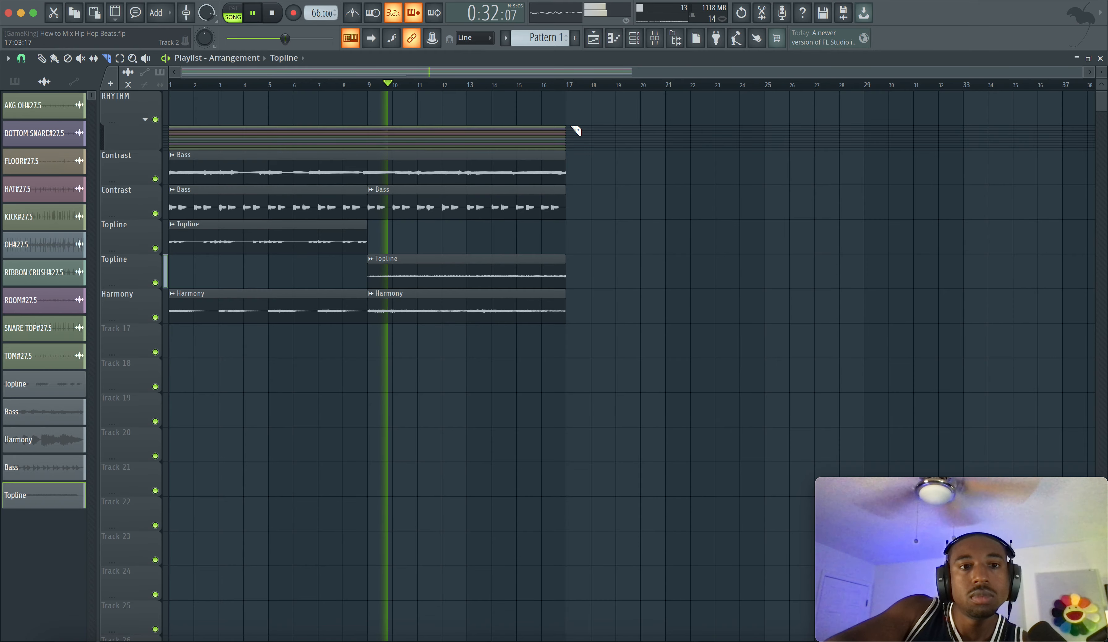
left_click(654, 38)
key("space")
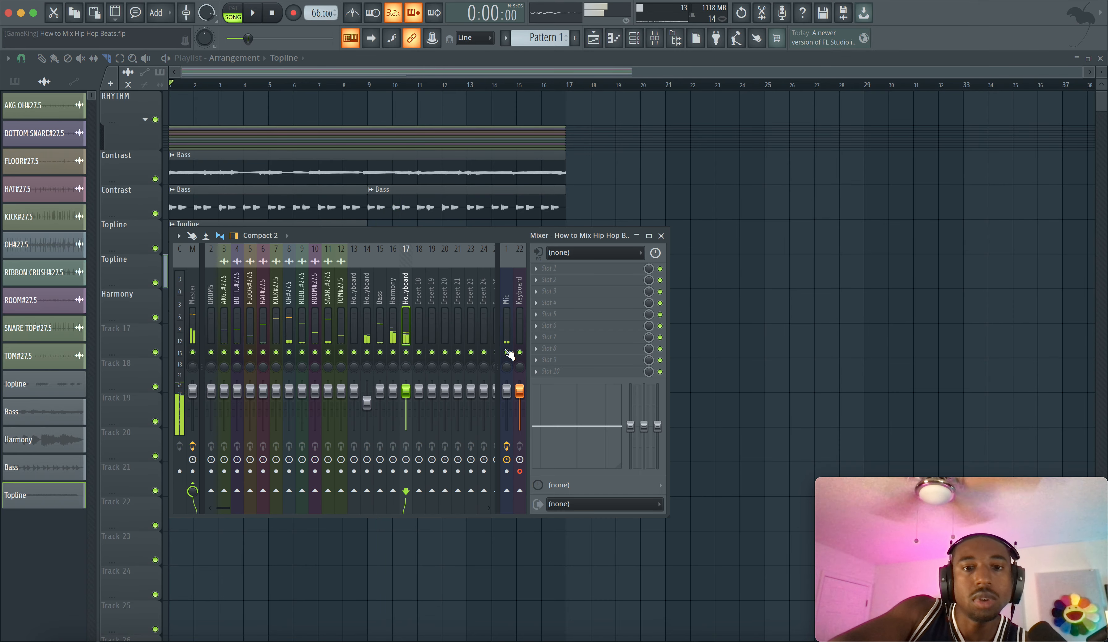
key("F9")
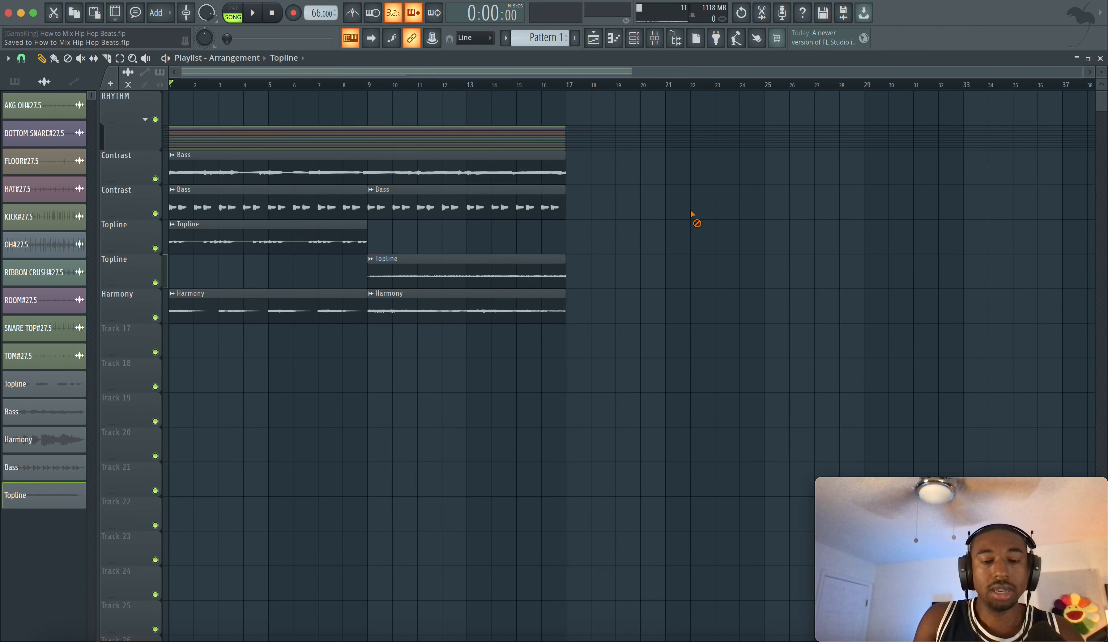
- Expand the RHYTHM group to show its drum stem tracks above the melodic tracks
left_click(146, 120)
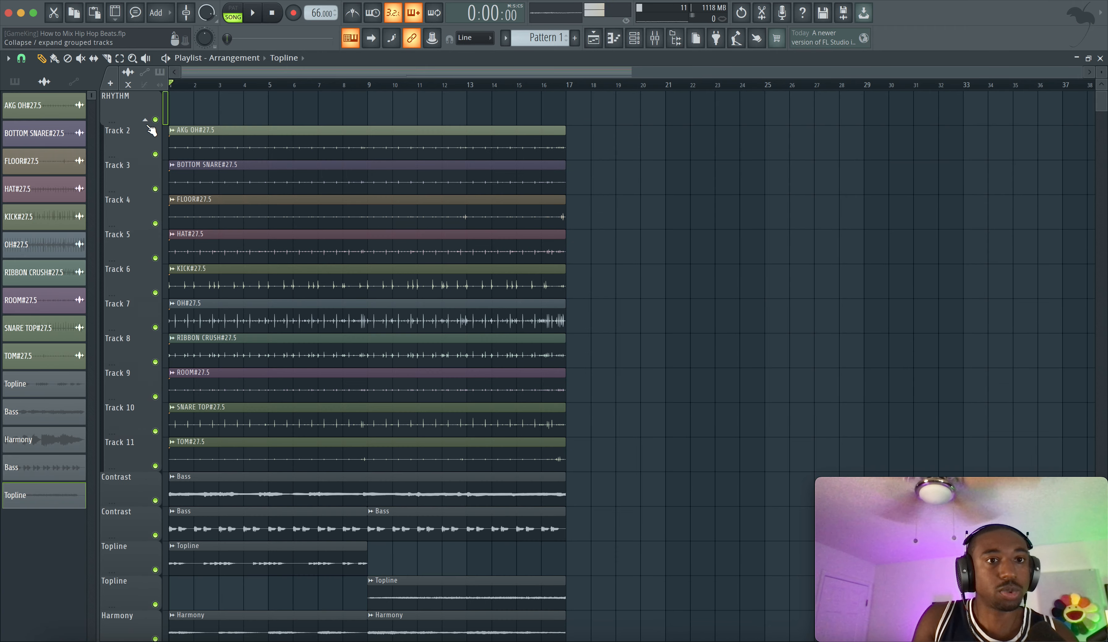
scroll(289, 245, "down", 3)
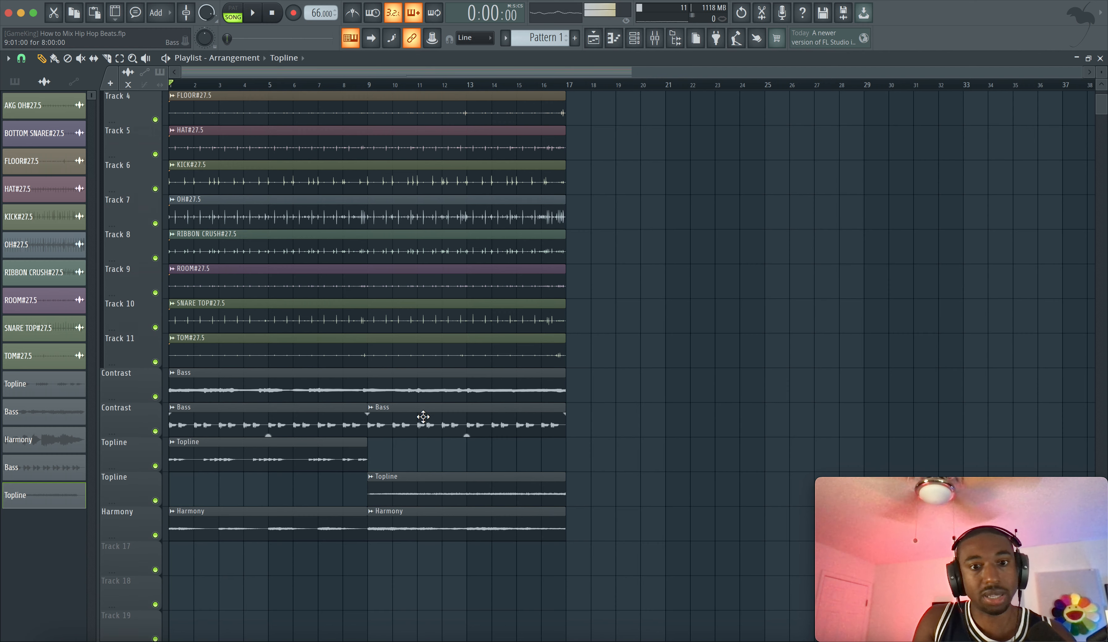